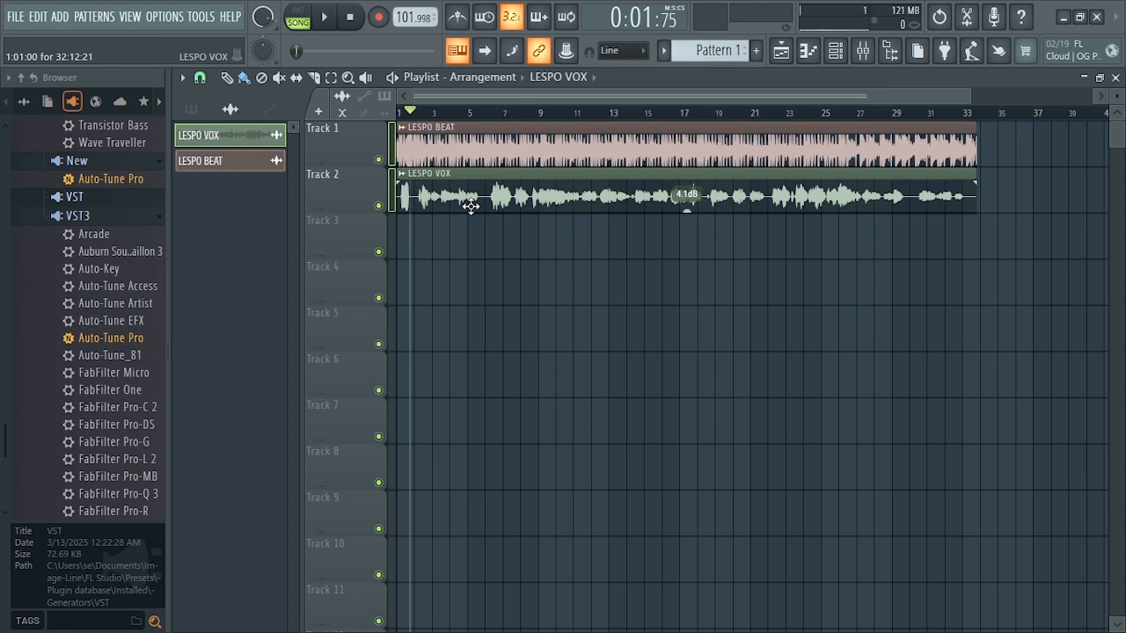
- Stop playback and check the LESPO VOX clip's channel settings and its assigned mixer track, Insert 1
{"action": "key", "text": "space"}
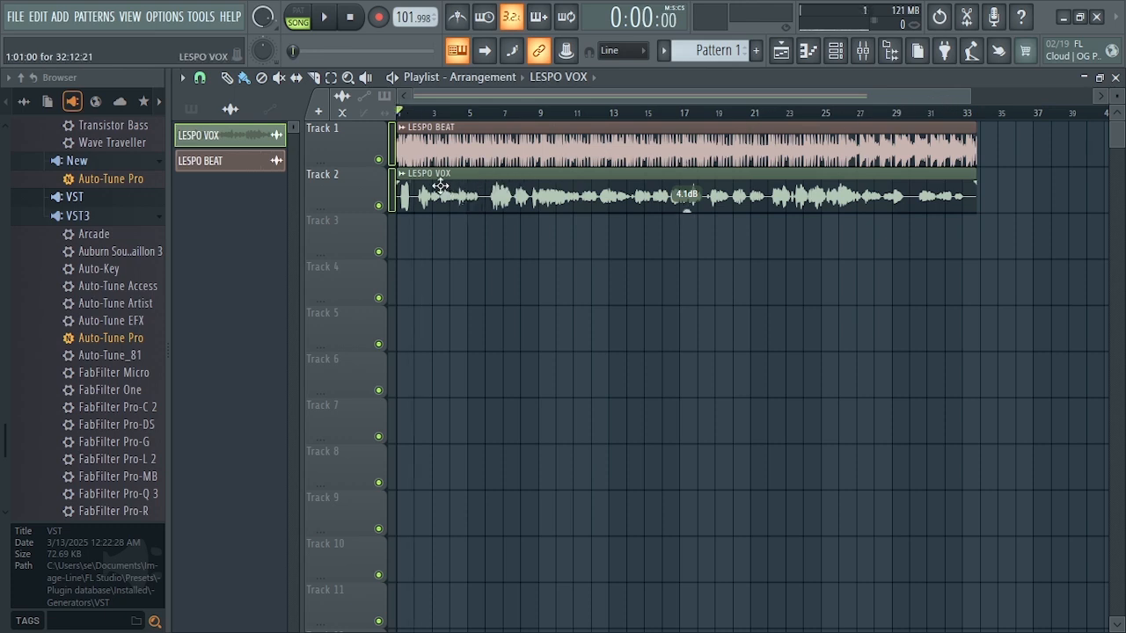
{"action": "double_click", "coordinate": [440, 185]}
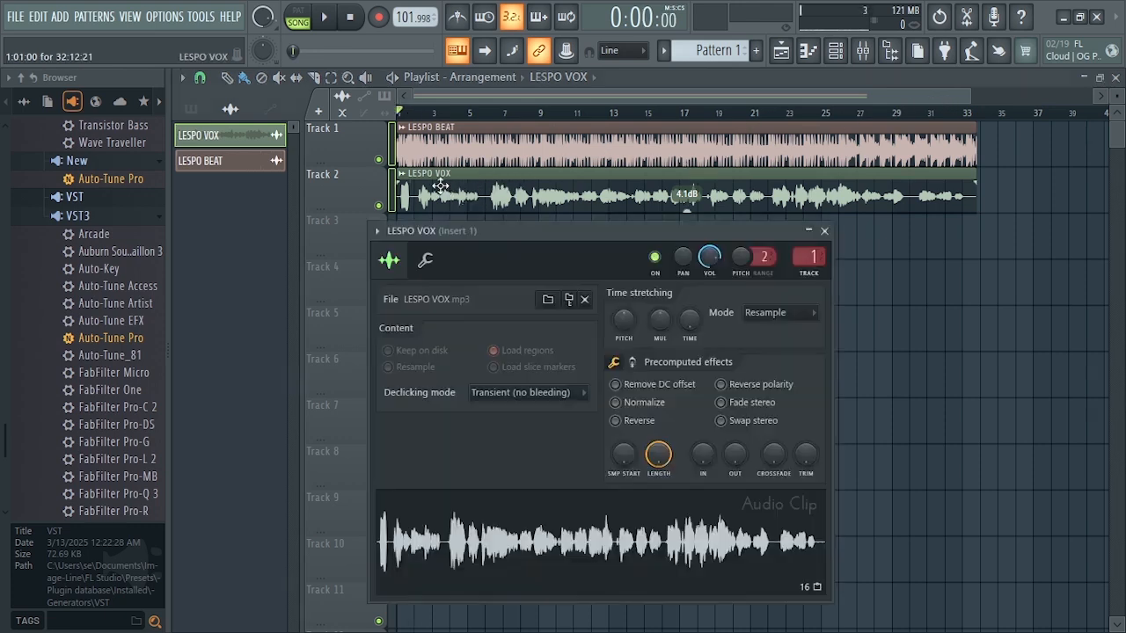
{"action": "double_click", "coordinate": [810, 257]}
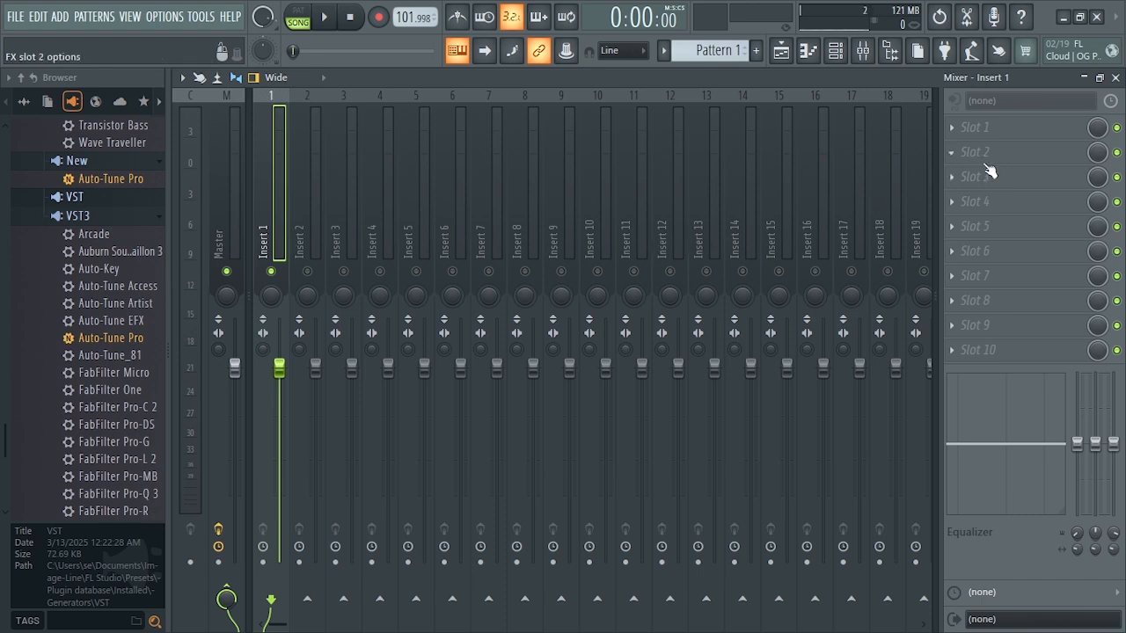
{"action": "key", "text": "F9"}
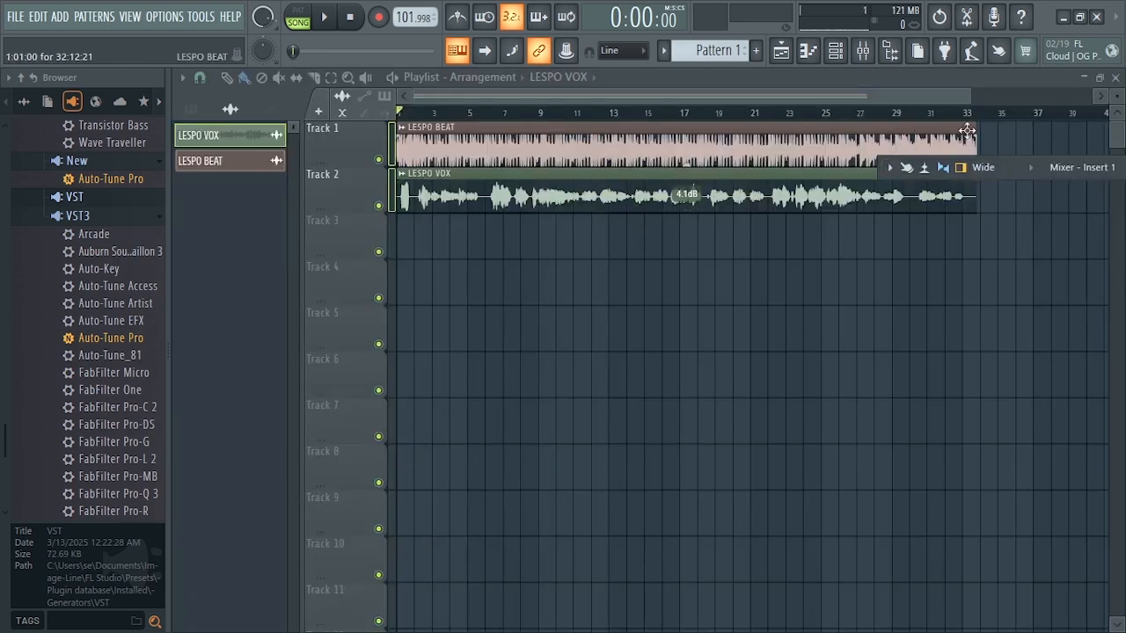
- Play the arrangement and raise the LESPO VOX clip's gain to 5.4 dB to balance it against the beat
{"action": "left_click_drag", "start_coordinate": [973, 95], "coordinate": [1031, 95]}
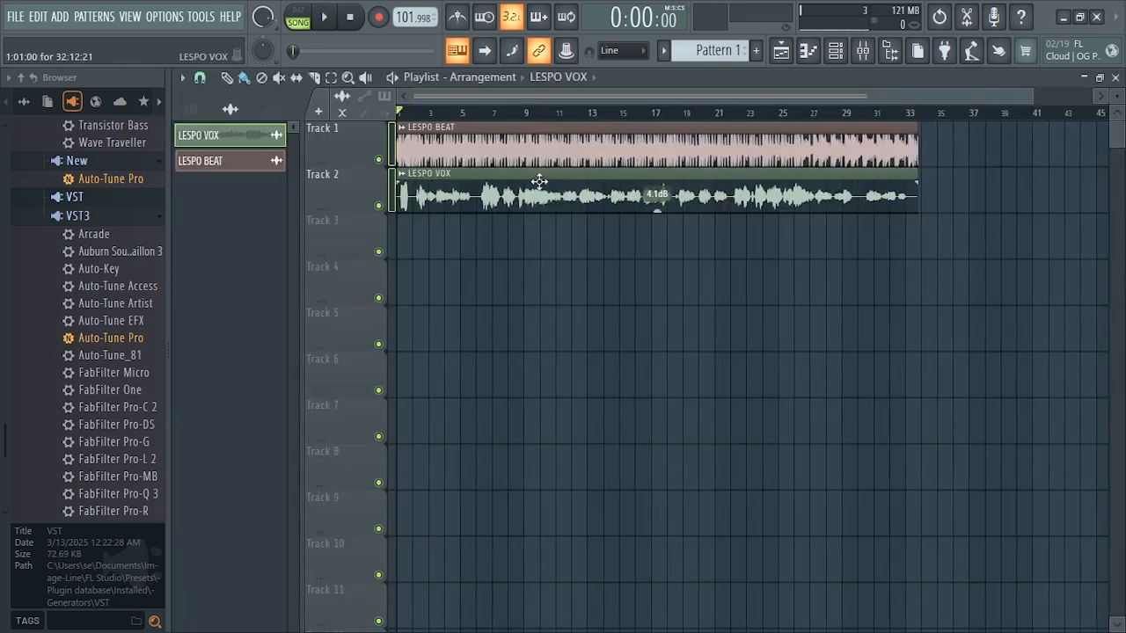
{"action": "left_click", "coordinate": [327, 18]}
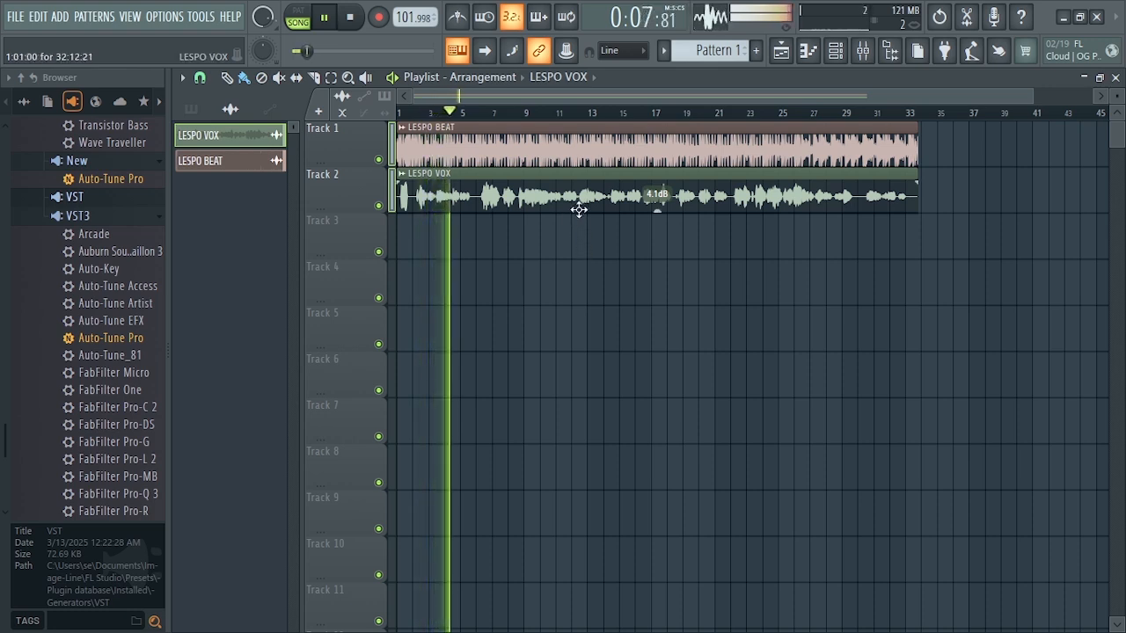
{"action": "left_click_drag", "start_coordinate": [658, 211], "coordinate": [658, 198]}
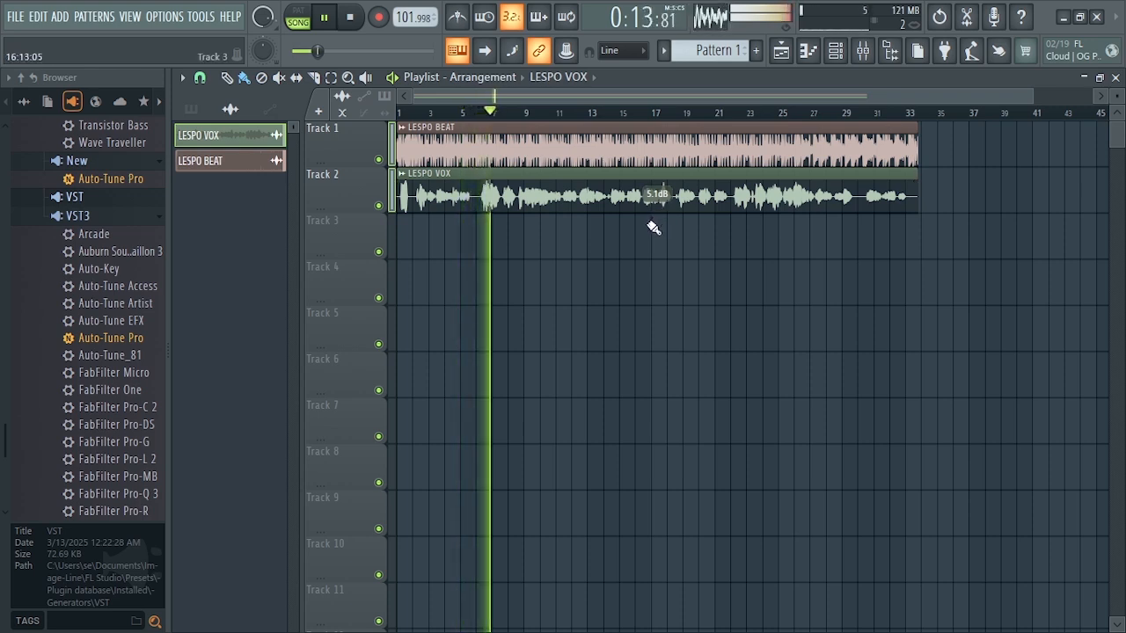
{"action": "left_click_drag", "start_coordinate": [658, 210], "coordinate": [658, 206]}
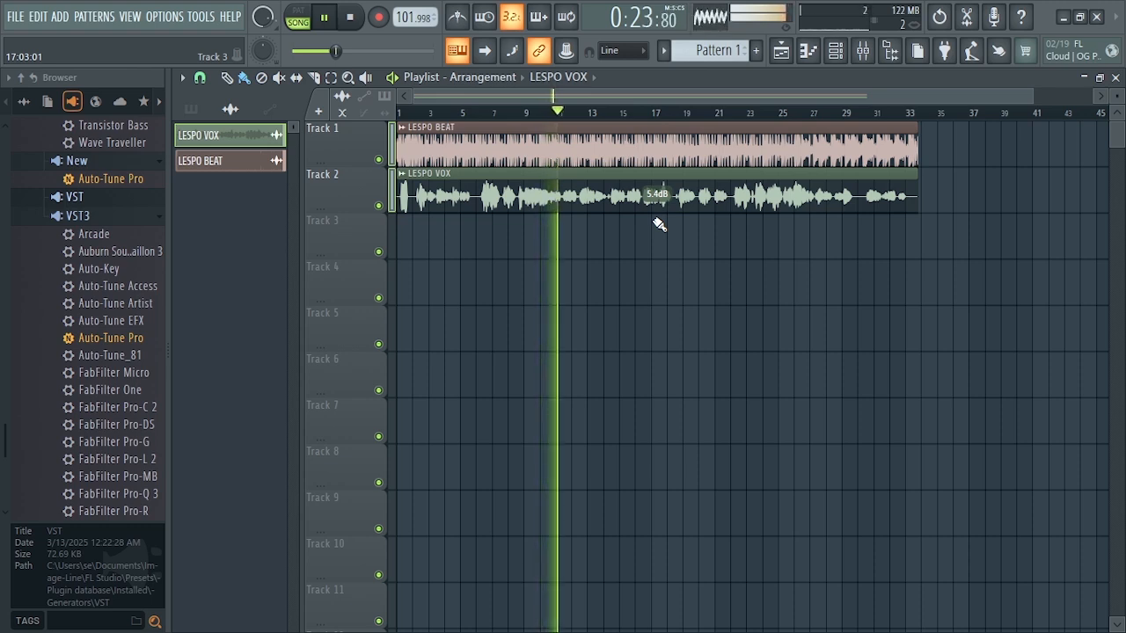
{"action": "key", "text": "space"}
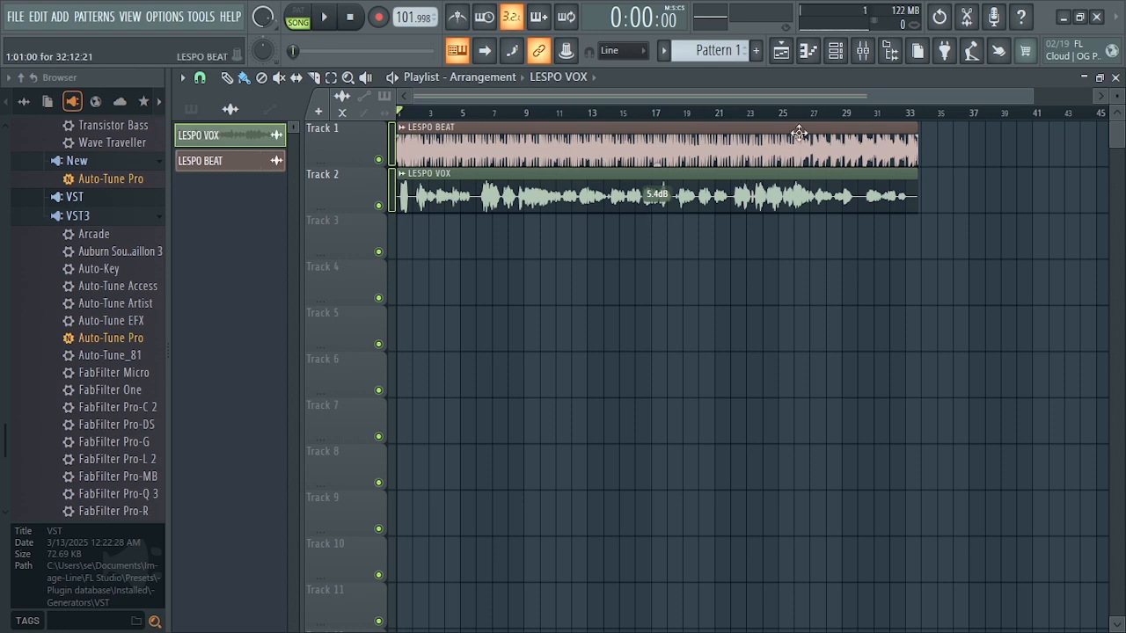
- Load Auto-Key into the first effect slot of Insert 1 and detect the song's key with its Listen method during playback
{"action": "left_click", "coordinate": [861, 54]}
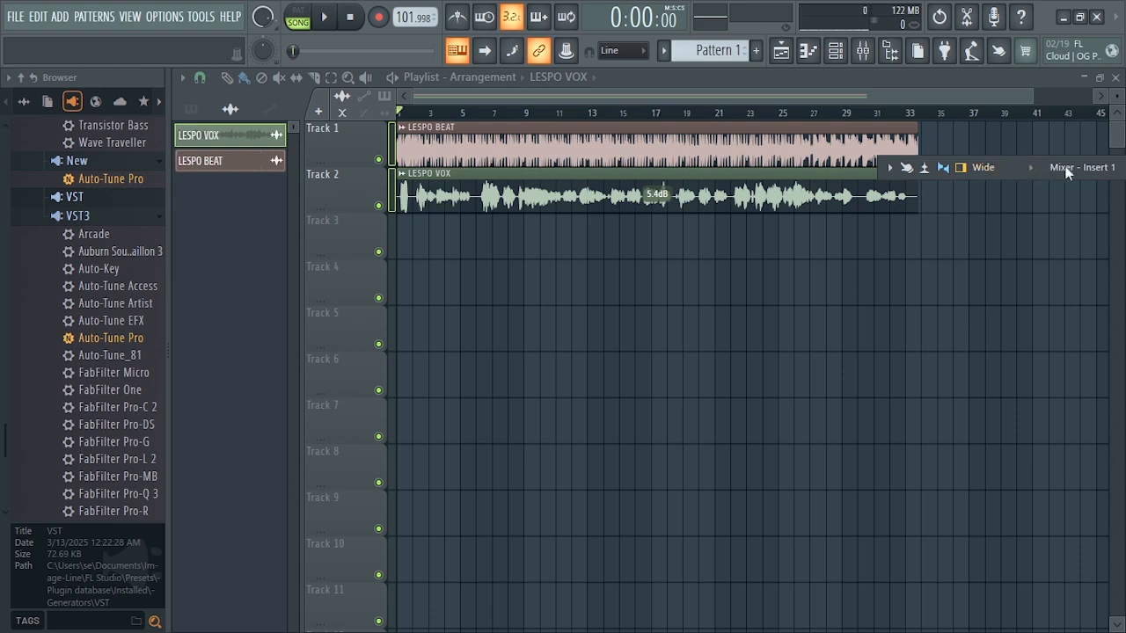
{"action": "left_click_drag", "start_coordinate": [1076, 168], "coordinate": [1017, 167]}
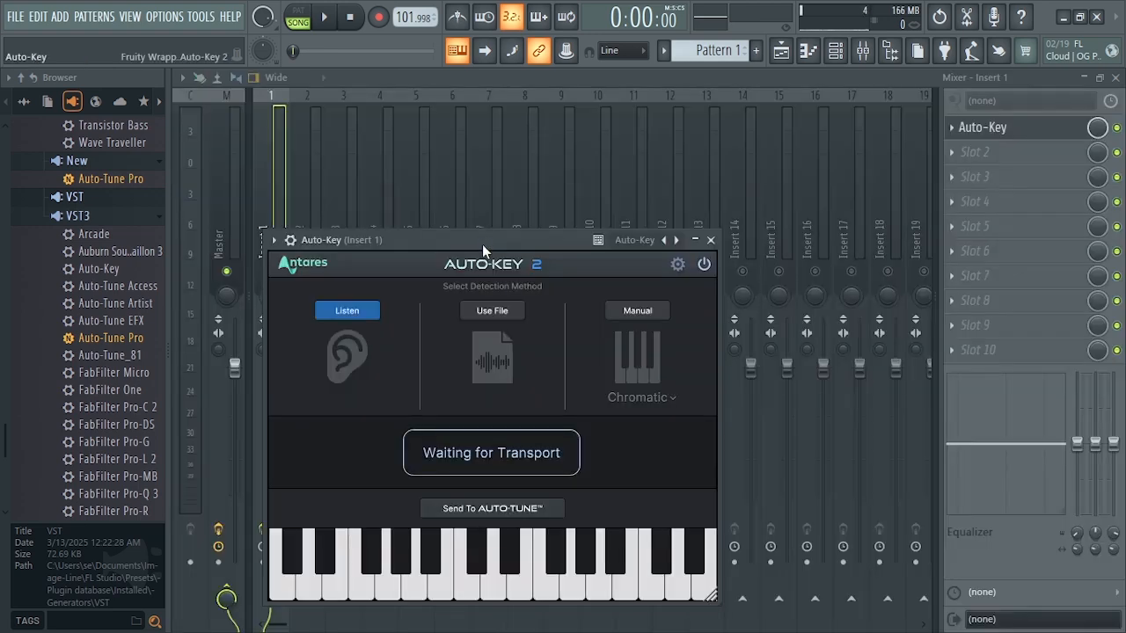
{"action": "left_click_drag", "start_coordinate": [482, 243], "coordinate": [530, 134]}
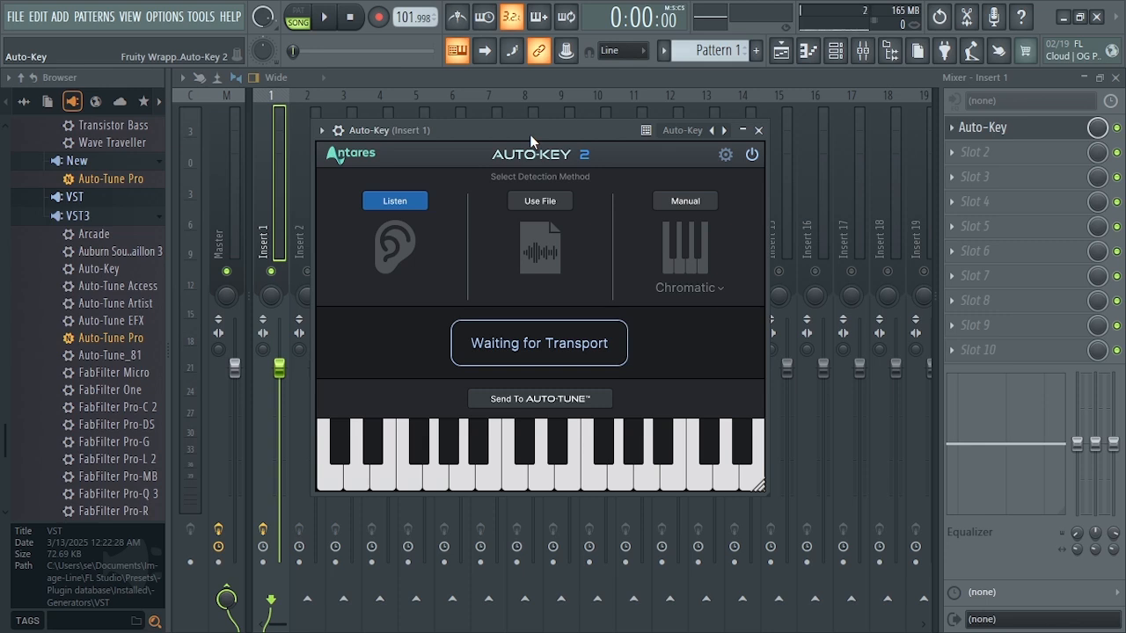
{"action": "left_click_drag", "start_coordinate": [530, 134], "coordinate": [539, 155]}
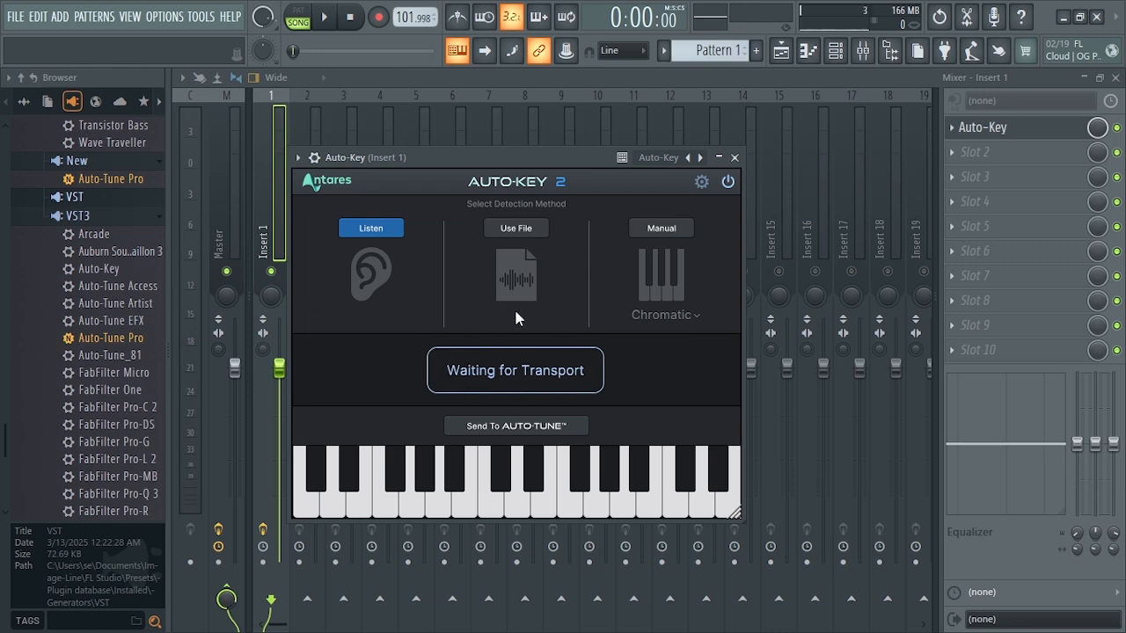
{"action": "left_click", "coordinate": [328, 20]}
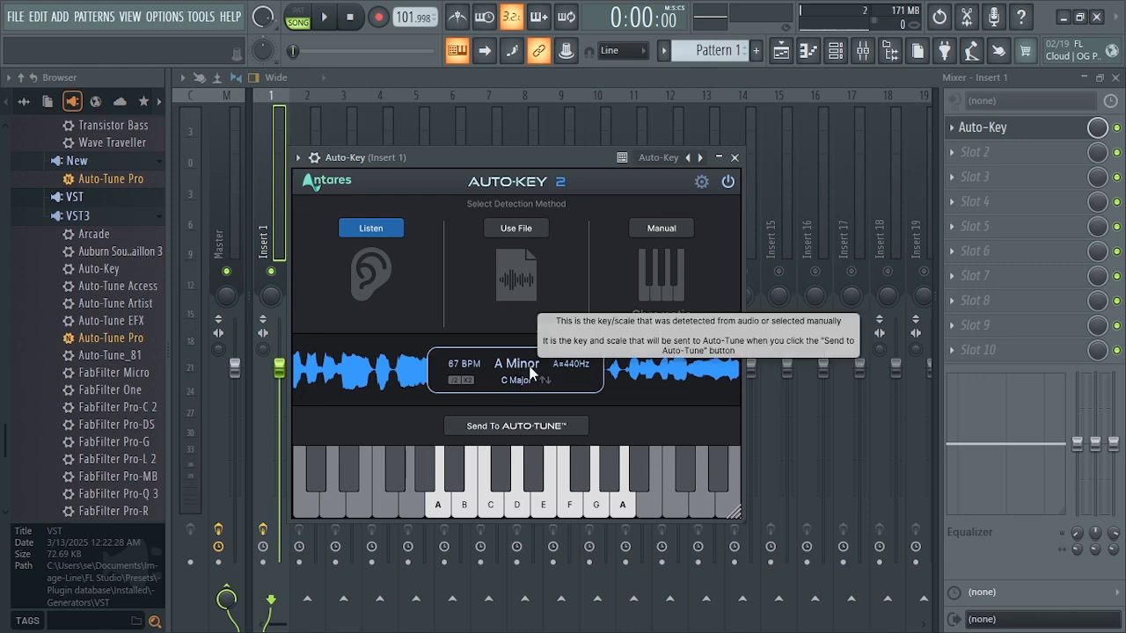
{"action": "left_click", "coordinate": [736, 157]}
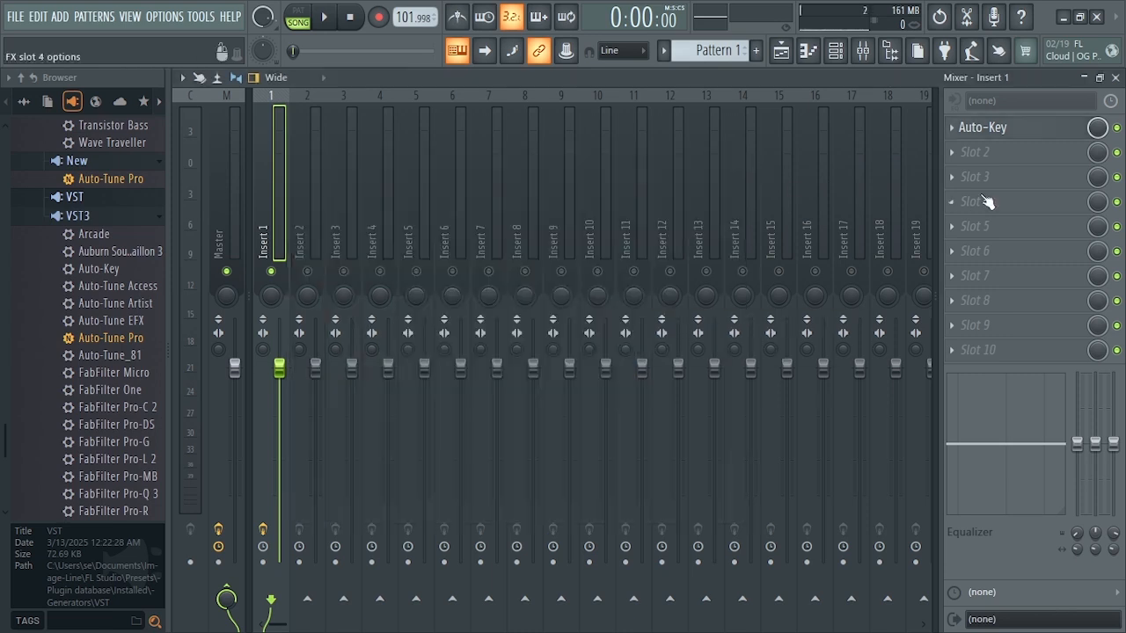
- Load Auto-Tune Access into the second effect slot of Insert 1
{"action": "left_click", "coordinate": [959, 158]}
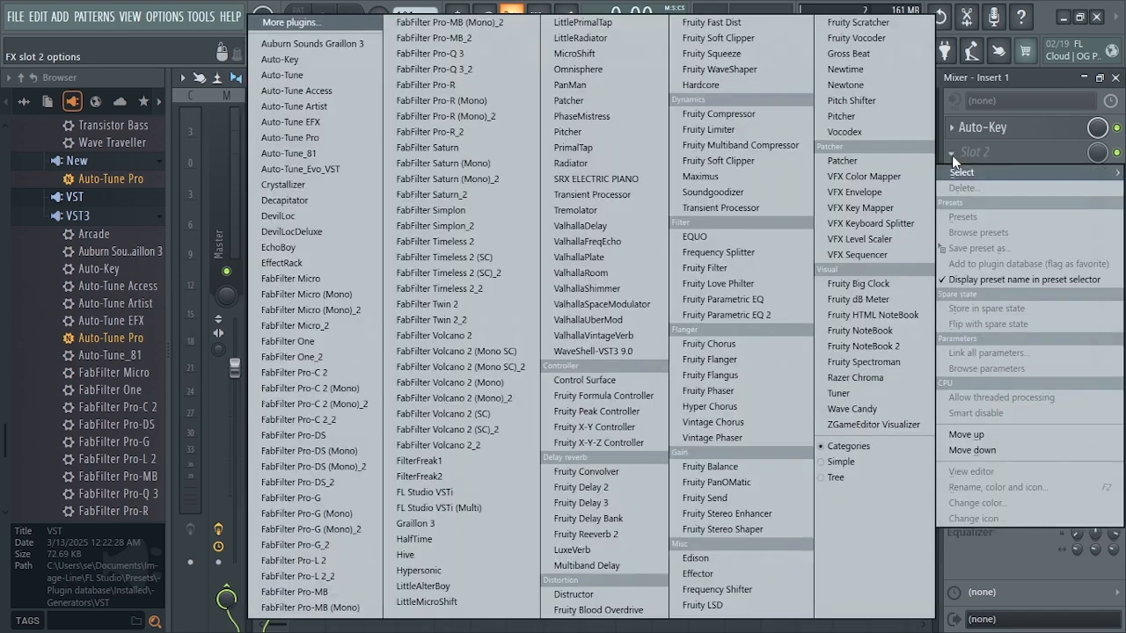
{"action": "left_click", "coordinate": [300, 63]}
{"action": "left_click_drag", "start_coordinate": [542, 150], "coordinate": [567, 144]}
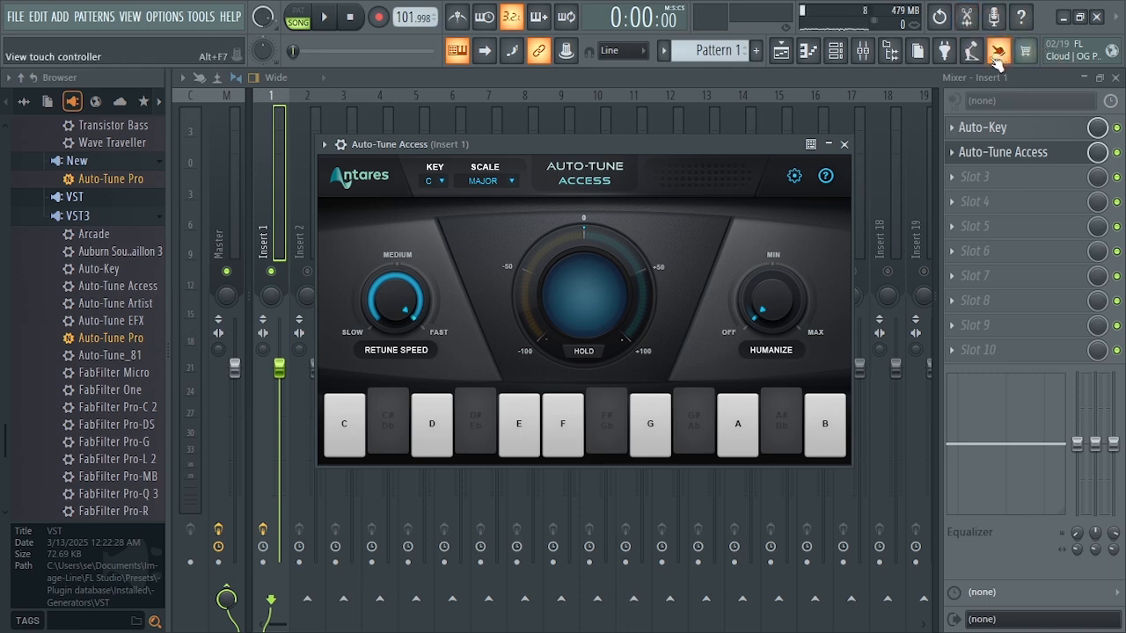
- Set Auto-Tune Access to the Minor scale and the key of A
{"action": "left_click", "coordinate": [488, 182]}
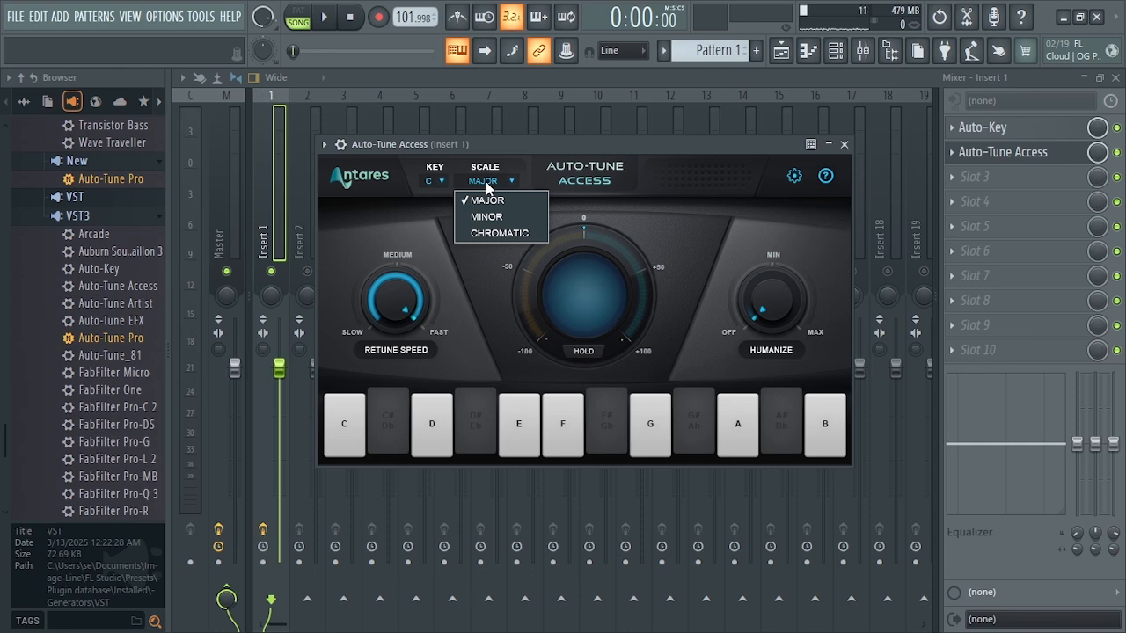
{"action": "left_click", "coordinate": [481, 213]}
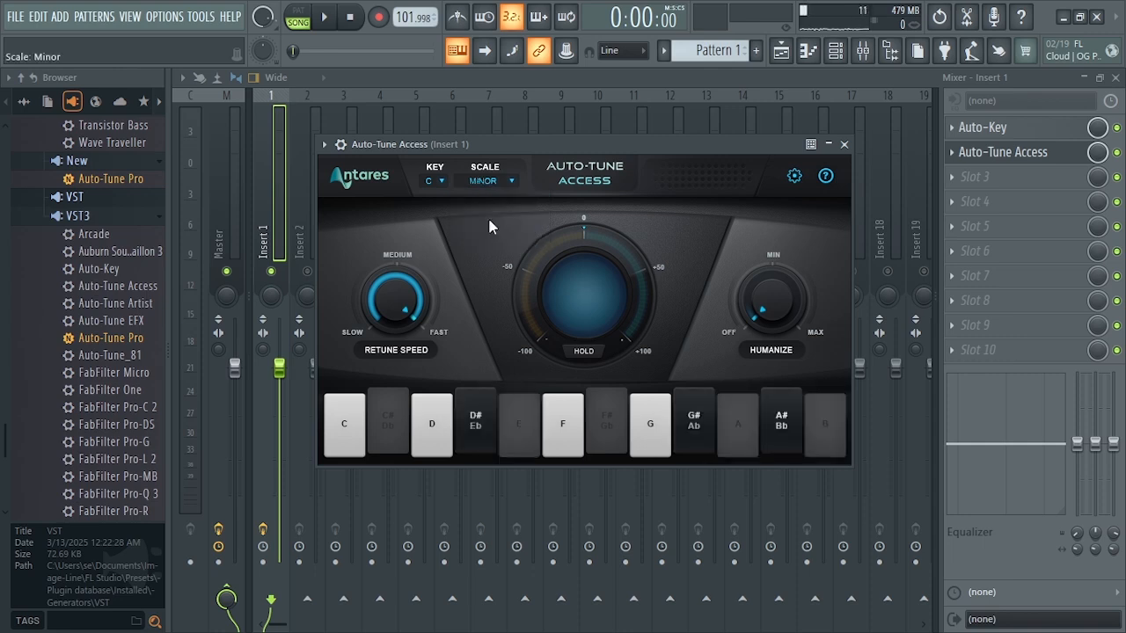
{"action": "left_click", "coordinate": [441, 181]}
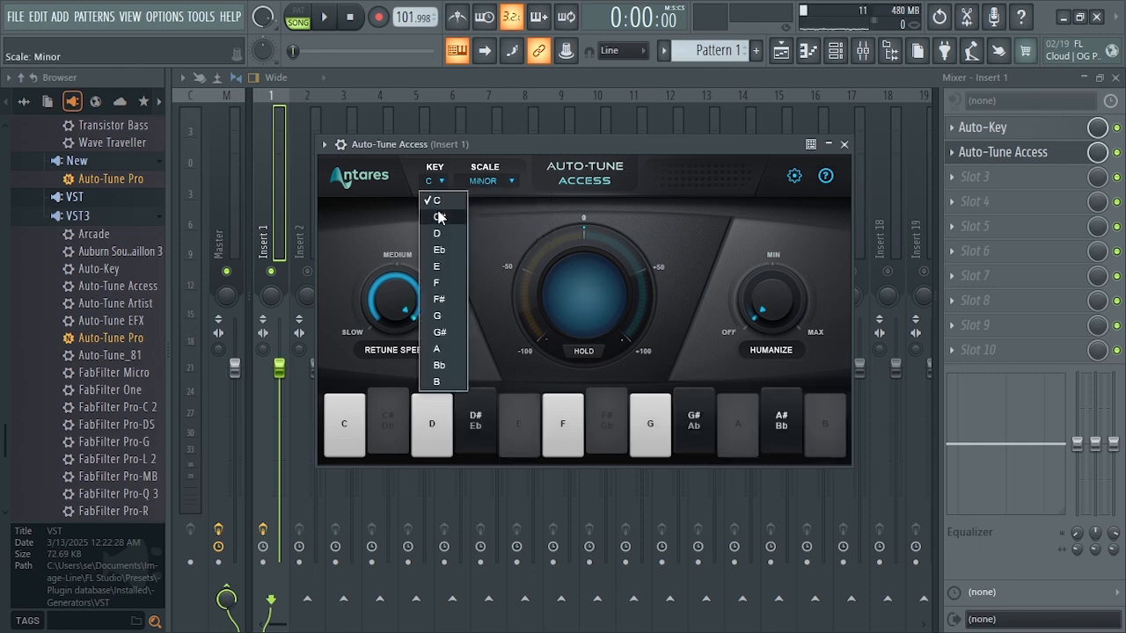
{"action": "left_click", "coordinate": [437, 349]}
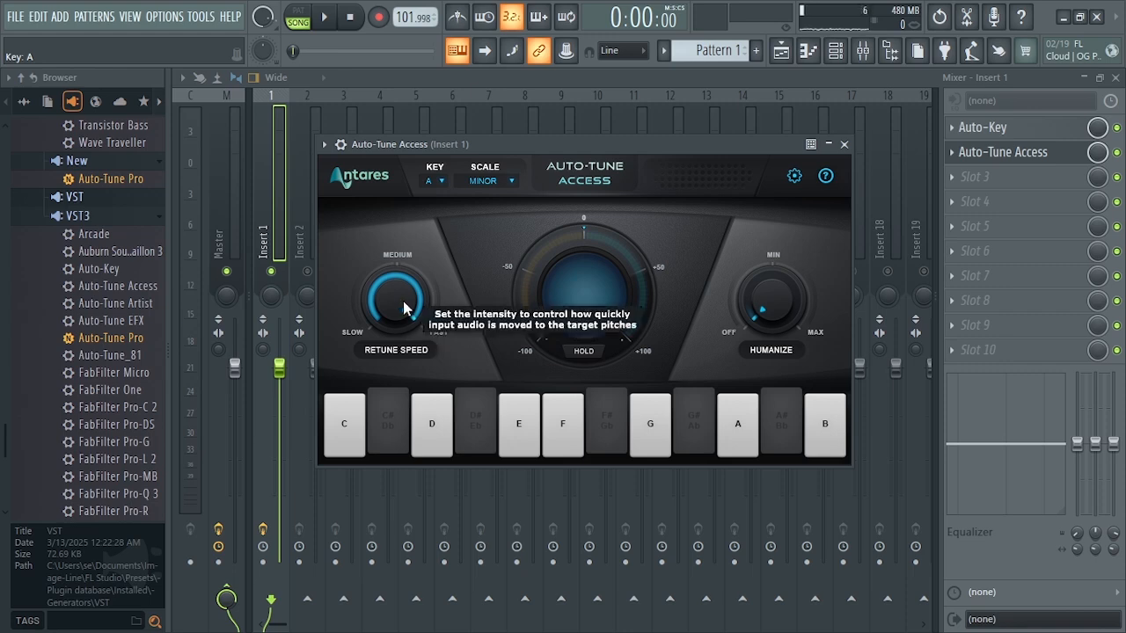
- Try the Slow and Medium retune speeds in Auto-Tune Access and return Retune Speed to Fast
{"action": "left_click_drag", "start_coordinate": [405, 317], "coordinate": [351, 326]}
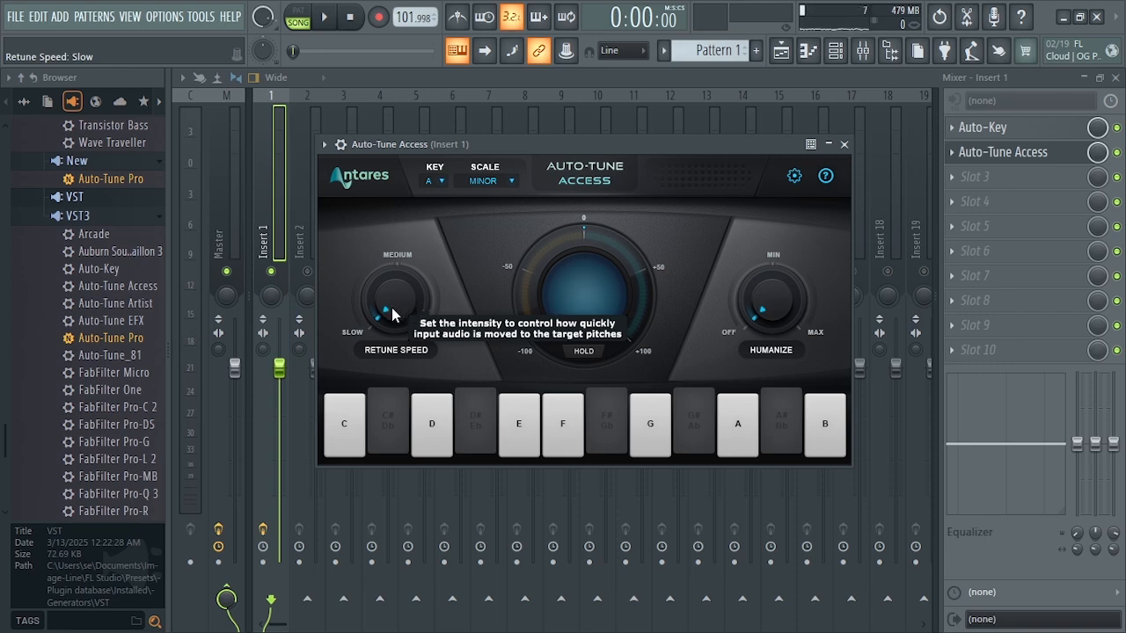
{"action": "left_click_drag", "start_coordinate": [391, 309], "coordinate": [396, 261]}
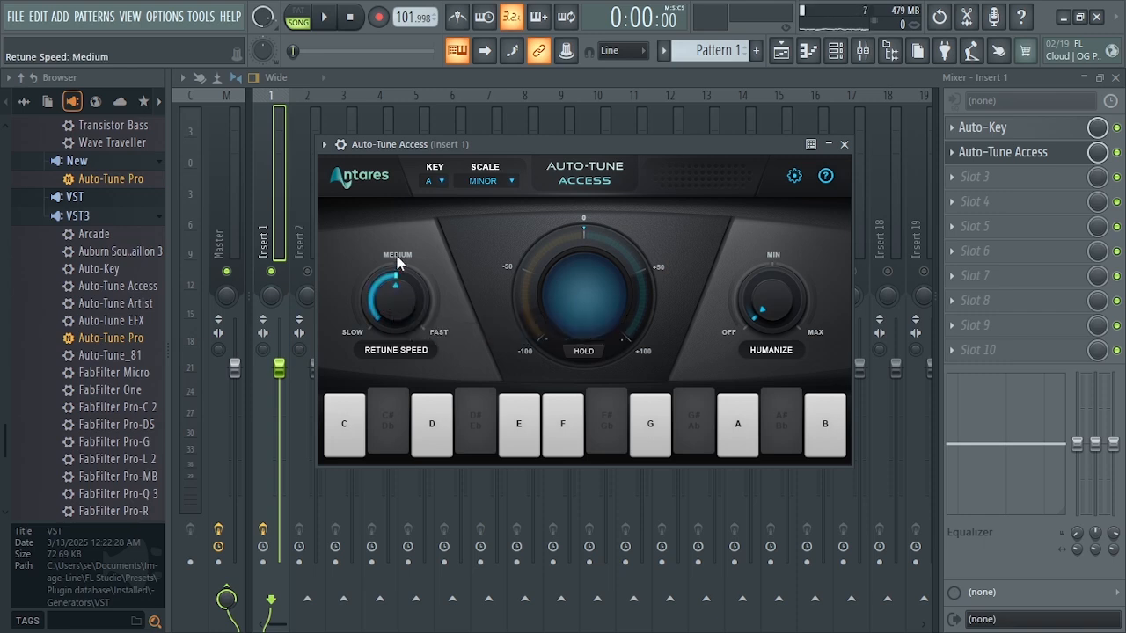
{"action": "left_click_drag", "start_coordinate": [452, 205], "coordinate": [470, 306]}
{"action": "left_click", "coordinate": [355, 331]}
{"action": "left_click", "coordinate": [400, 253]}
{"action": "left_click", "coordinate": [438, 332]}
{"action": "left_click", "coordinate": [414, 291]}
{"action": "left_click_drag", "start_coordinate": [400, 293], "coordinate": [390, 310]}
{"action": "left_click_drag", "start_coordinate": [388, 304], "coordinate": [393, 280]}
{"action": "left_click", "coordinate": [419, 327]}
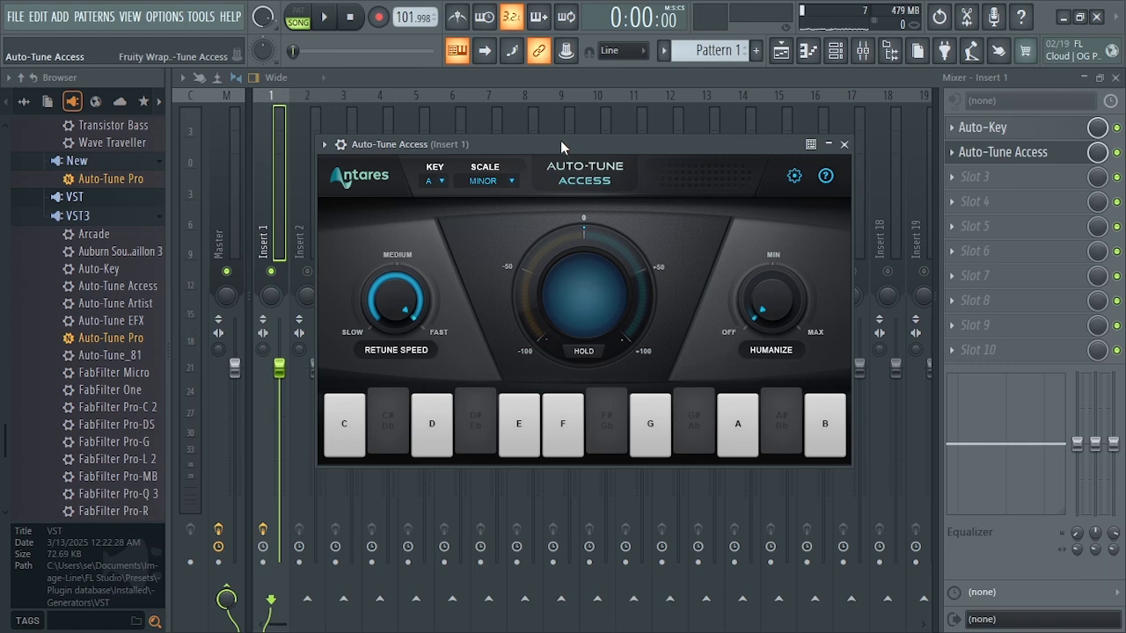
- Play back the tuned vocal and set Humanize to Min in Auto-Tune Access
{"action": "key", "text": "space"}
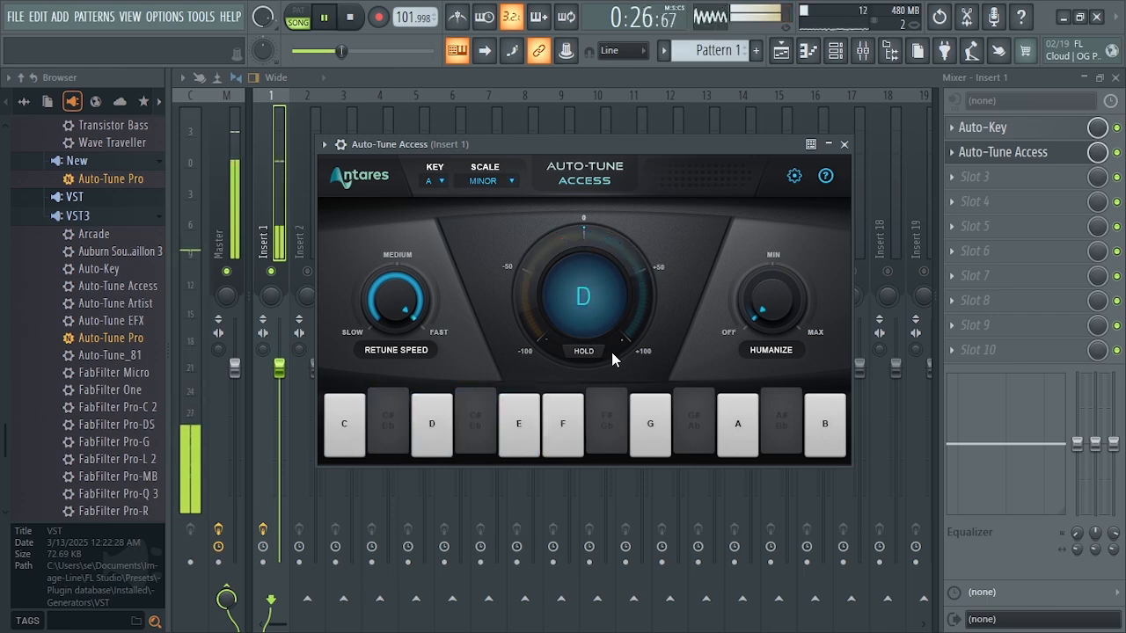
{"action": "key", "text": "space"}
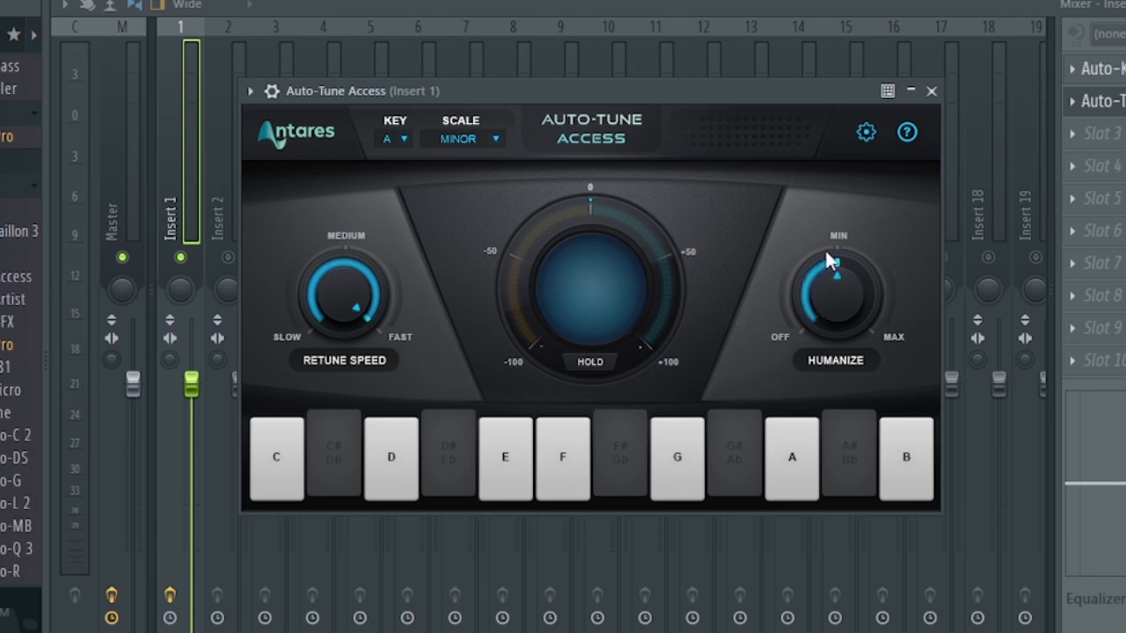
{"action": "left_click_drag", "start_coordinate": [828, 257], "coordinate": [868, 269]}
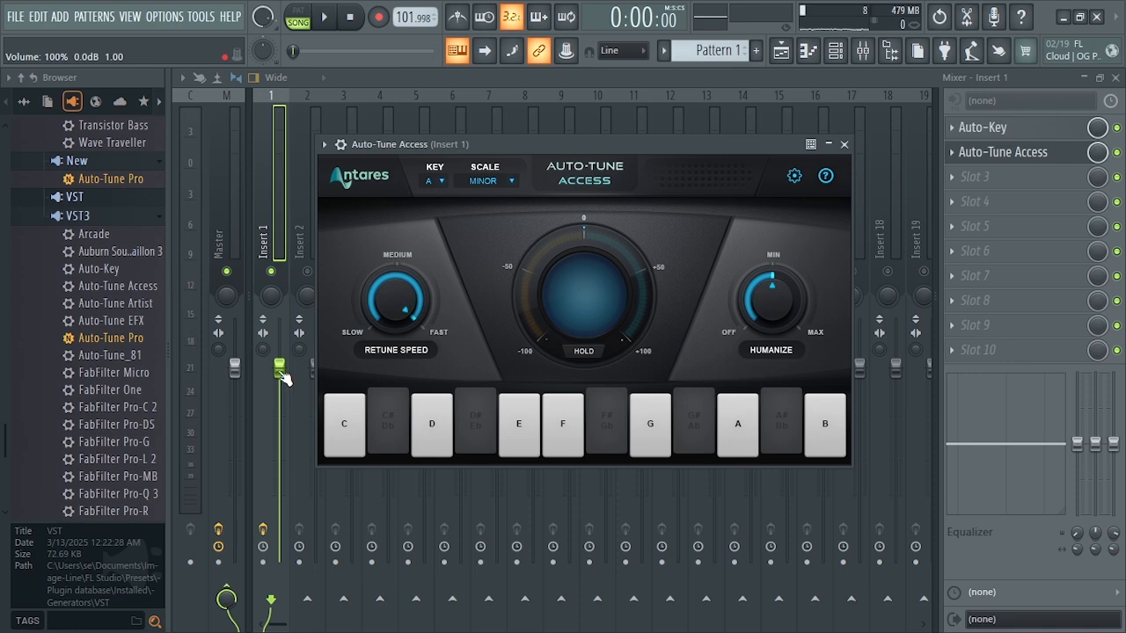
- Raise the volume of Insert 1 to 2.0 dB while listening to the tuned vocal with the beat
{"action": "left_click", "coordinate": [281, 376]}
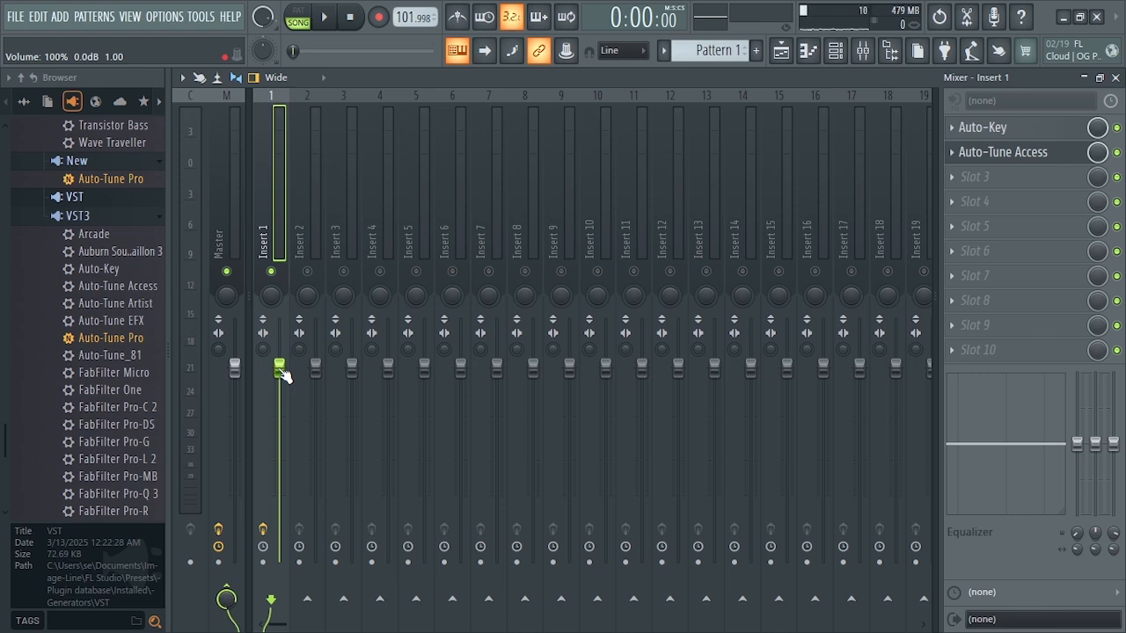
{"action": "left_click_drag", "start_coordinate": [282, 375], "coordinate": [282, 361]}
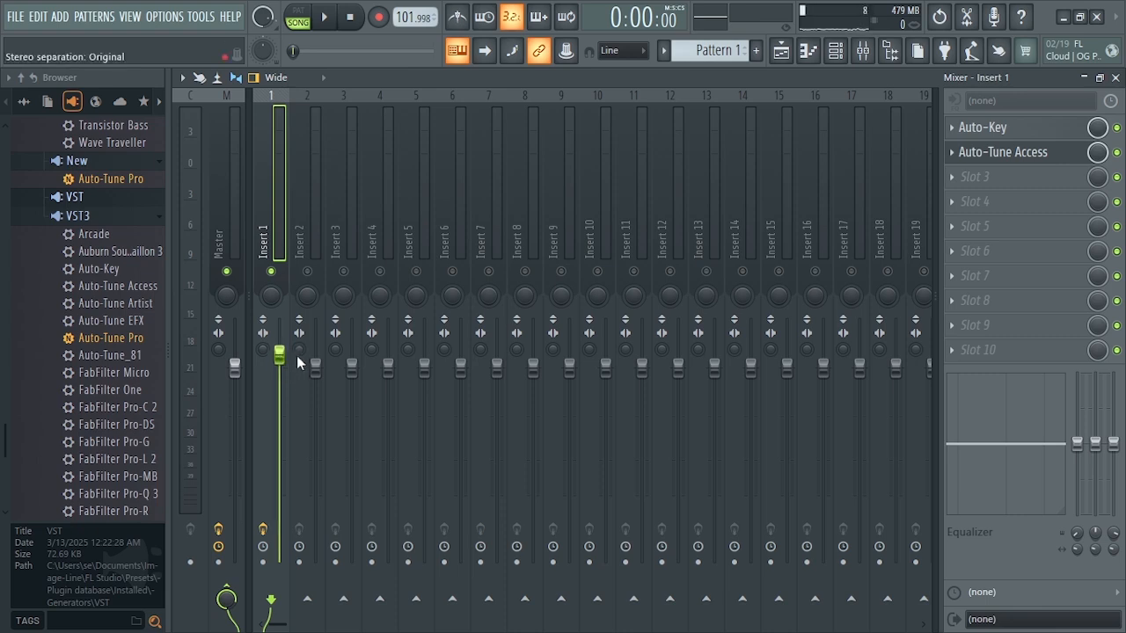
{"action": "left_click", "coordinate": [995, 153]}
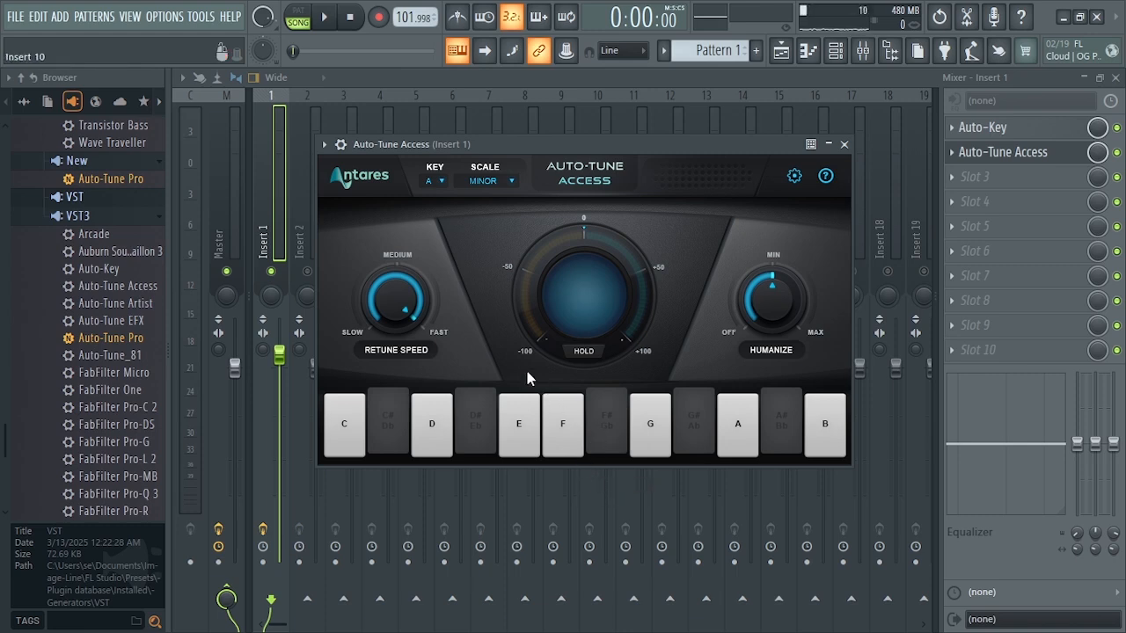
{"action": "key", "text": "space"}
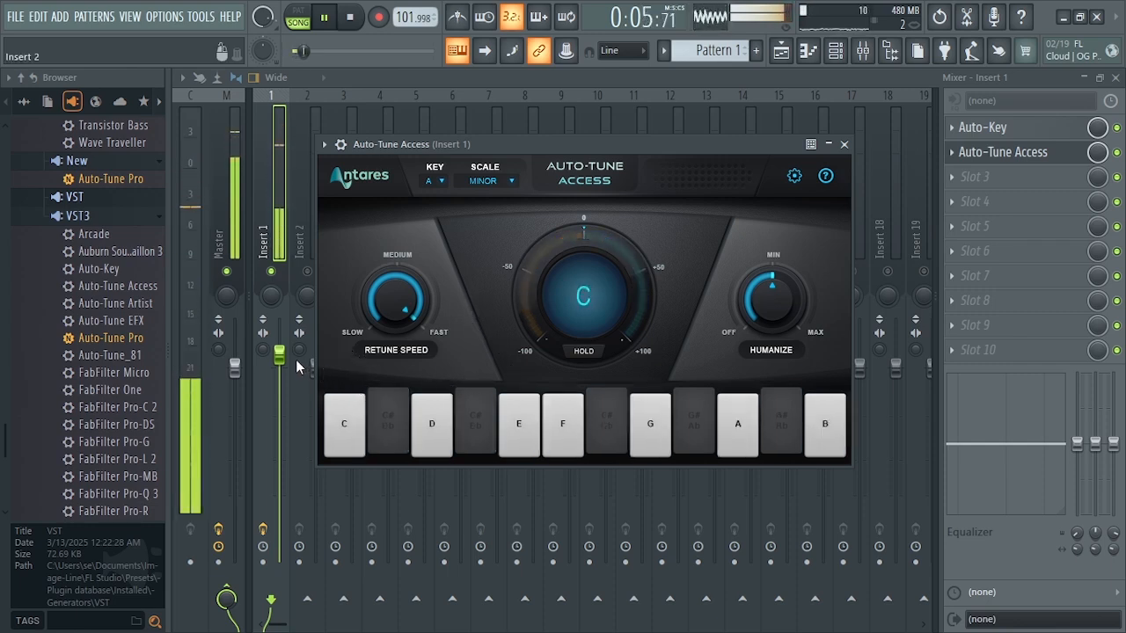
{"action": "left_click_drag", "start_coordinate": [280, 356], "coordinate": [281, 350]}
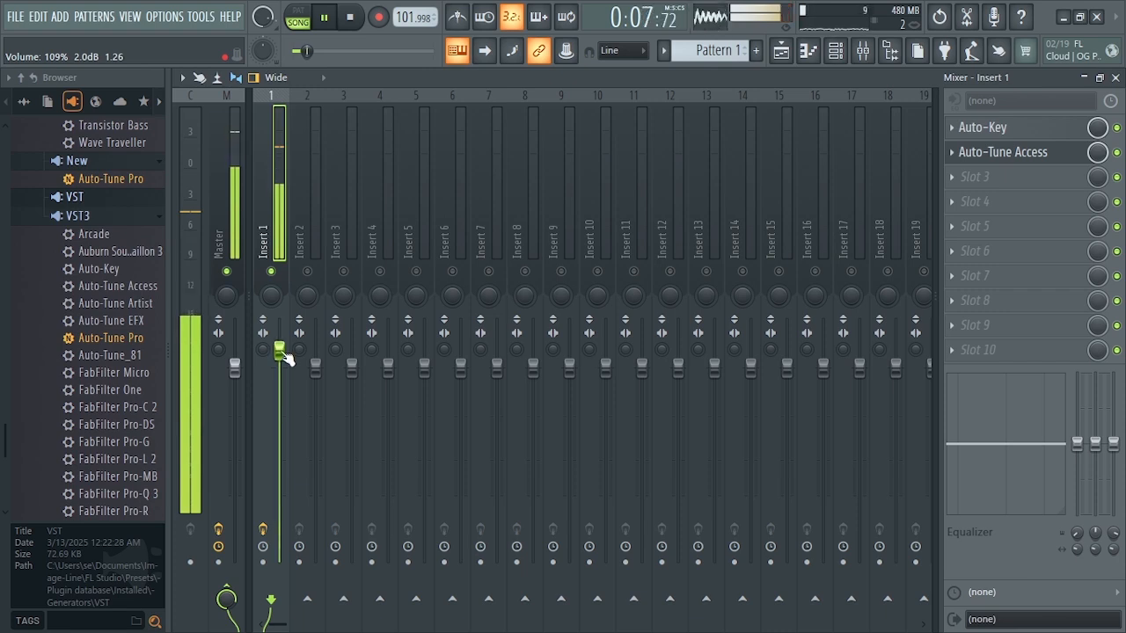
{"action": "left_click", "coordinate": [1000, 152]}
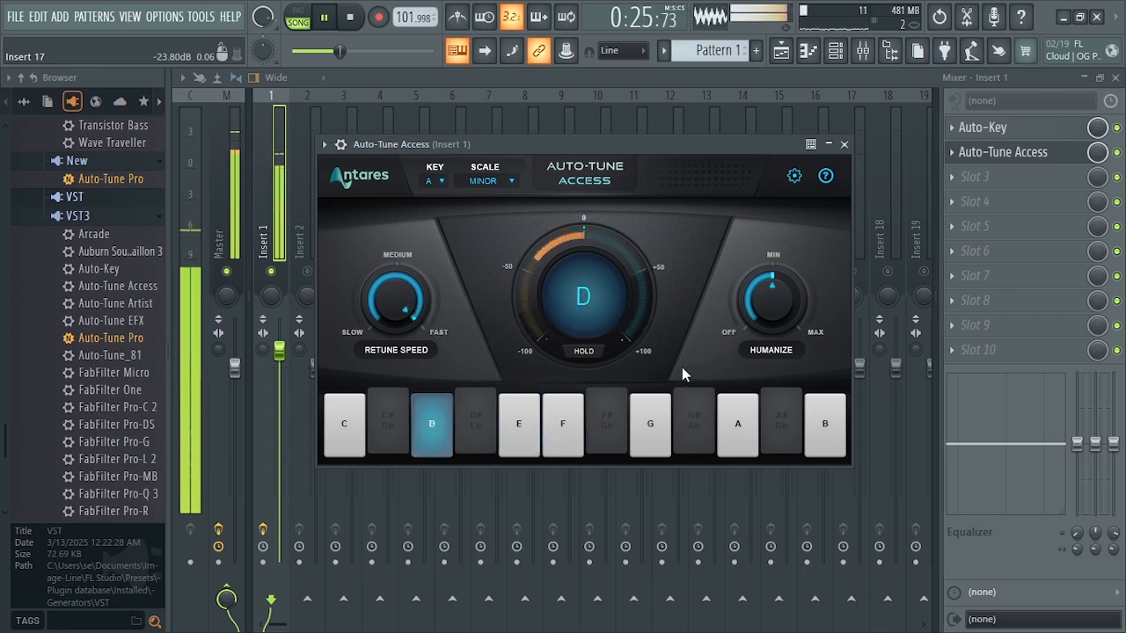
{"action": "key", "text": "space"}
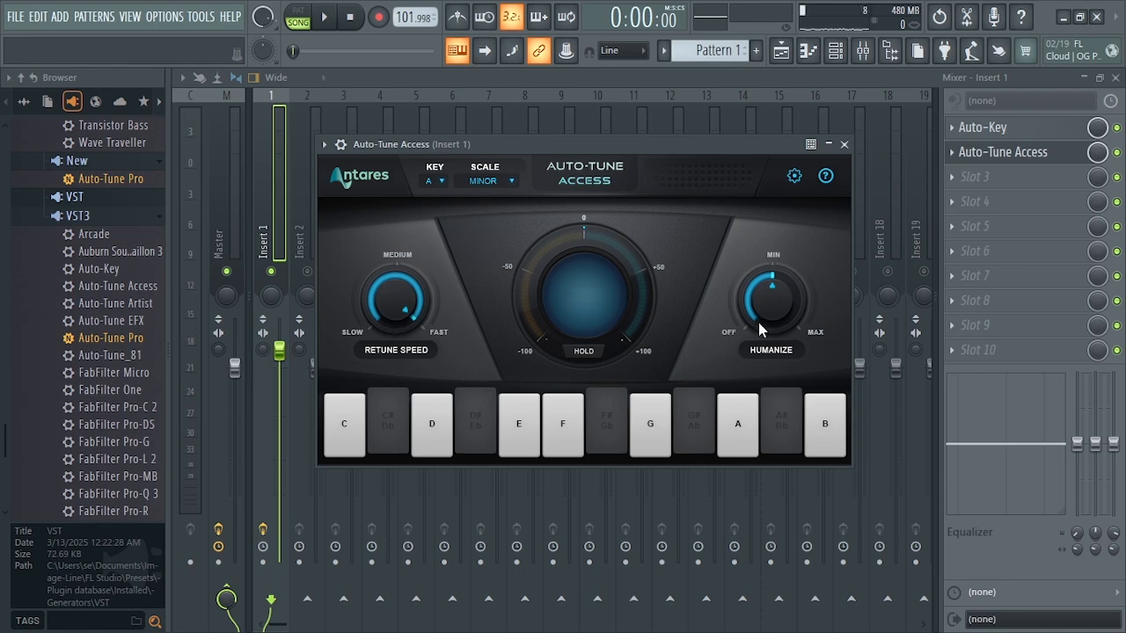
{"action": "mouse_move", "coordinate": [770, 317]}
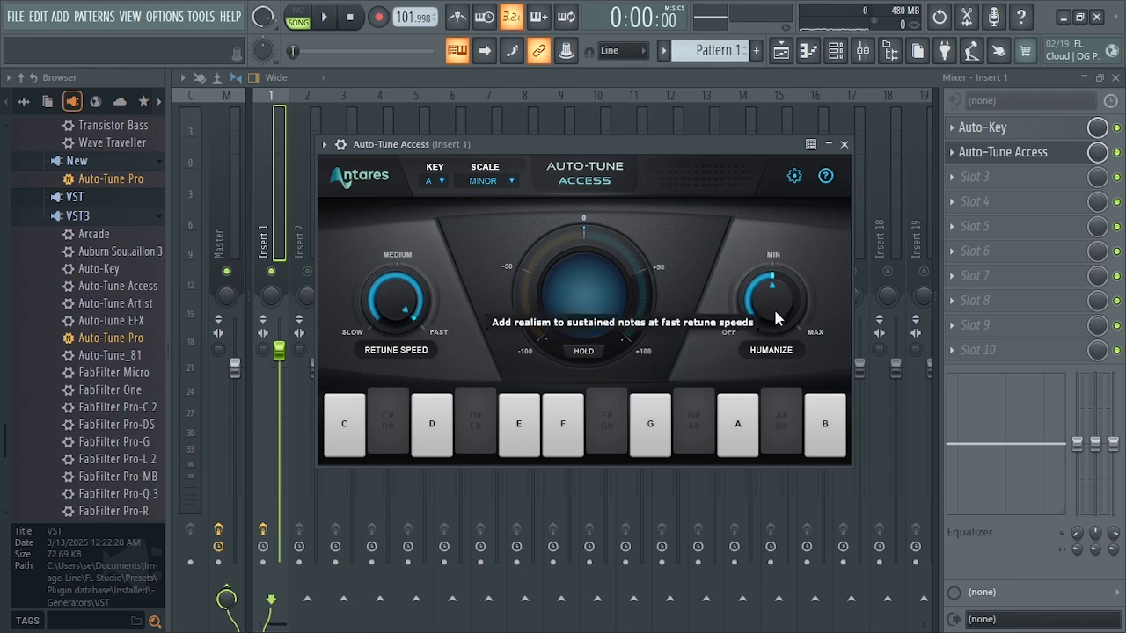
- Play the vocal while trying Medium and Slow retune speeds with Humanize turned Off in Auto-Tune Access
{"action": "key", "text": "space"}
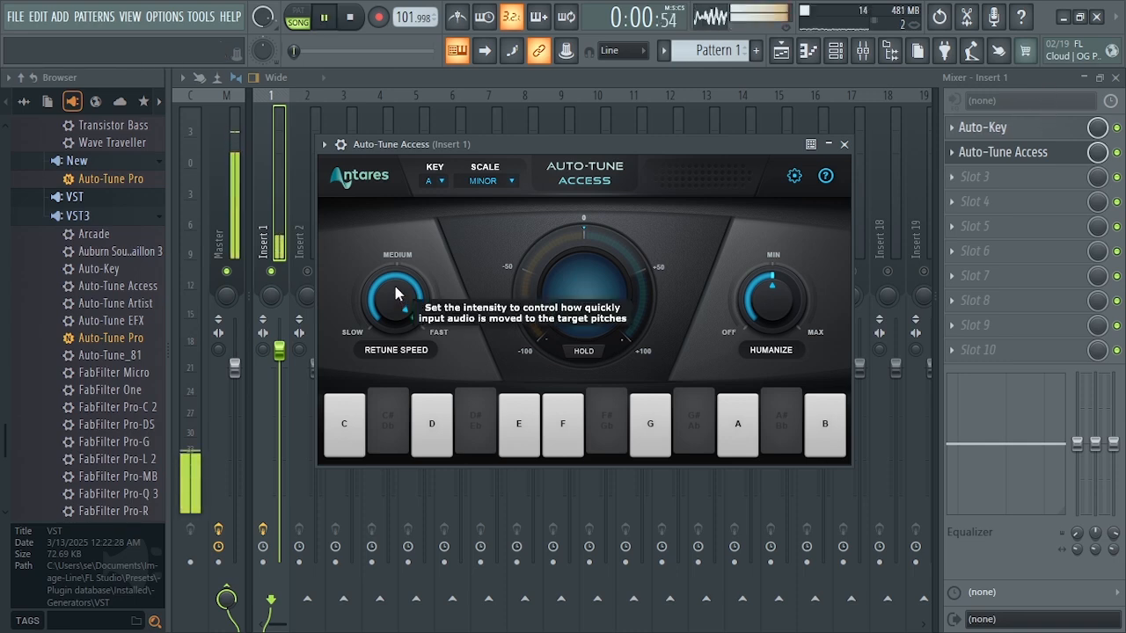
{"action": "mouse_move", "coordinate": [395, 295]}
{"action": "left_mouse_down"}
{"action": "mouse_move", "coordinate": [387, 315]}
{"action": "mouse_move", "coordinate": [384, 303]}
{"action": "left_mouse_up"}
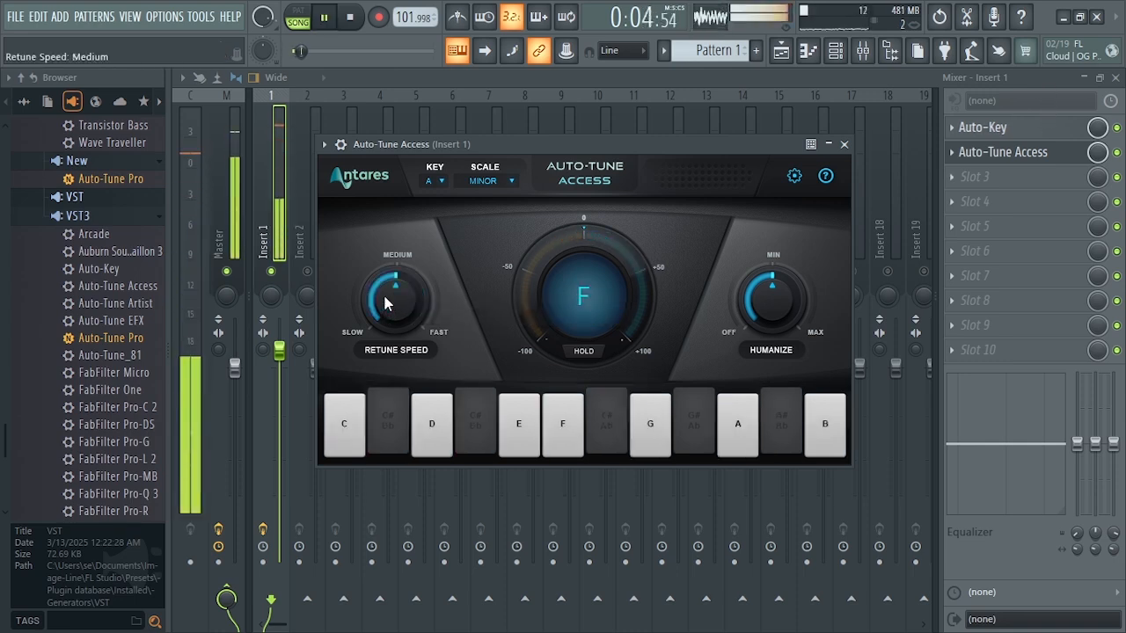
{"action": "left_click_drag", "start_coordinate": [791, 294], "coordinate": [766, 322]}
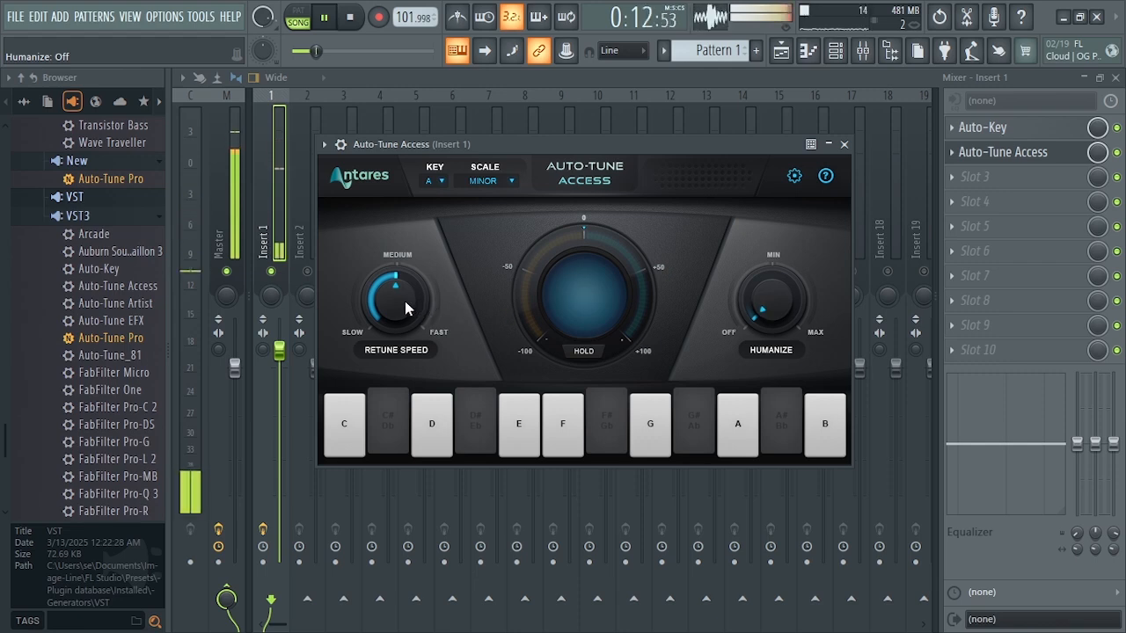
{"action": "left_click_drag", "start_coordinate": [406, 308], "coordinate": [473, 299]}
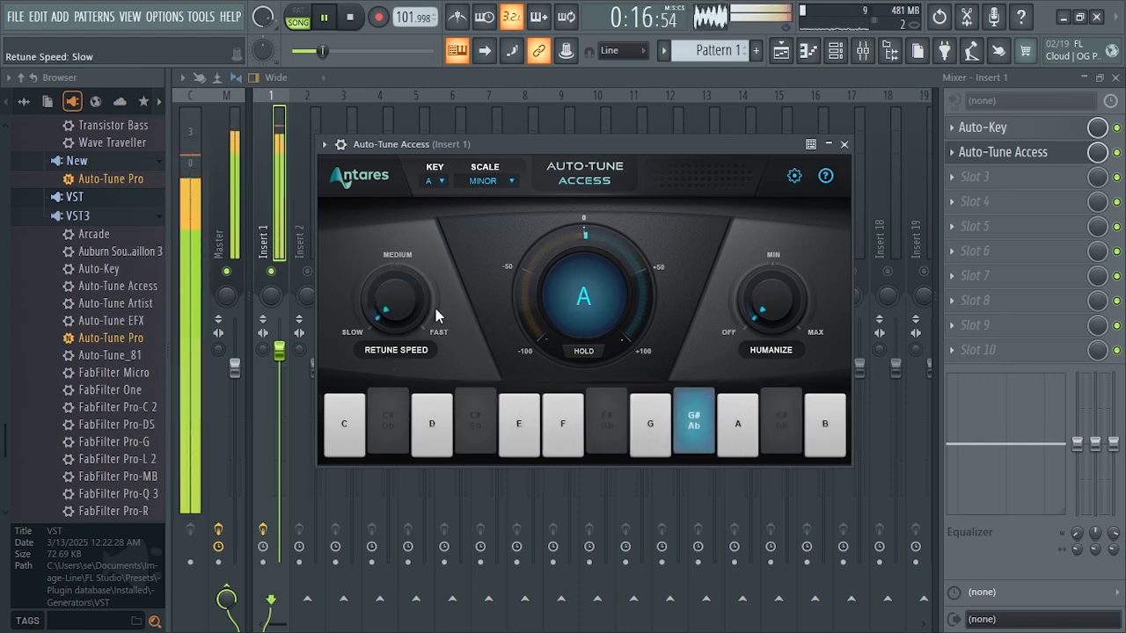
{"action": "key", "text": "space"}
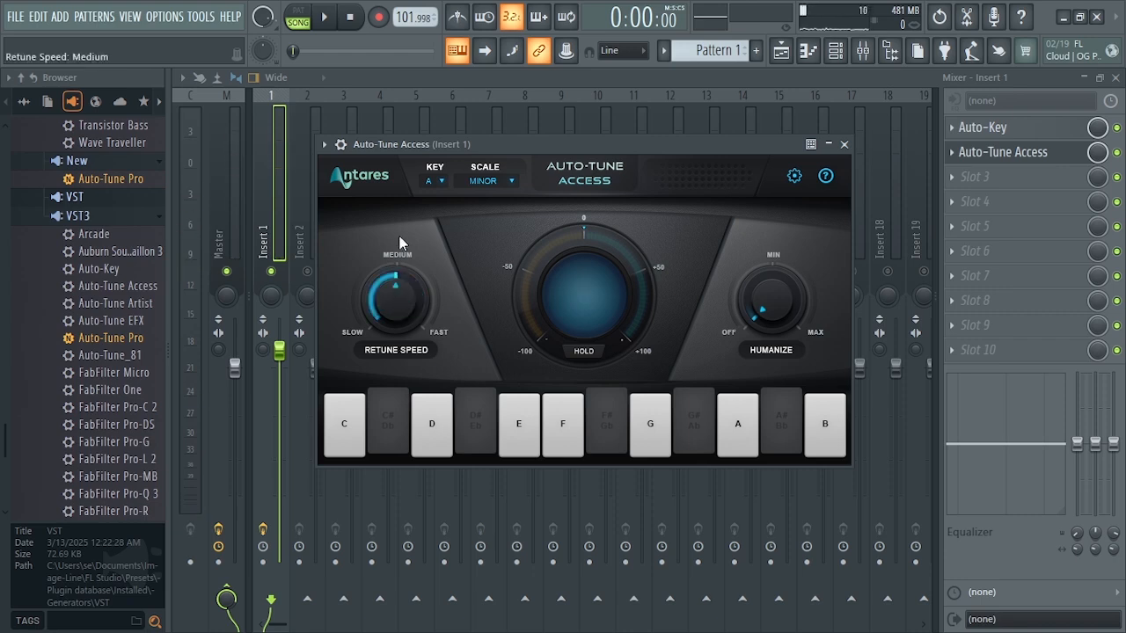
- Switch Retune Speed between Slow and Medium with playback stopped, keeping Humanize at Off
{"action": "left_click_drag", "start_coordinate": [396, 294], "coordinate": [378, 359]}
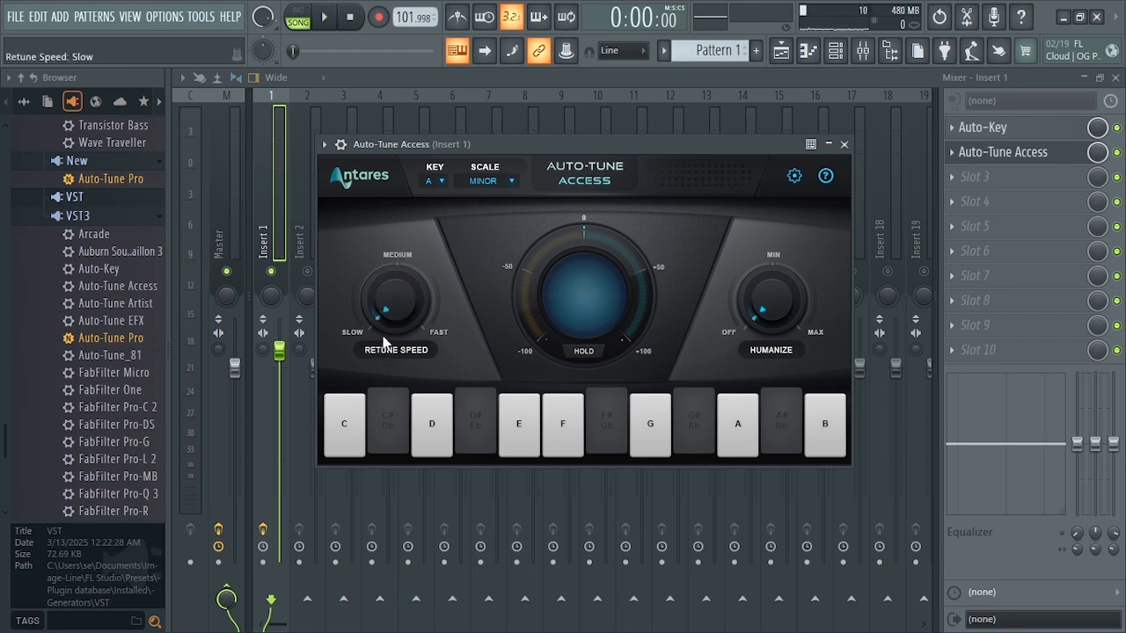
{"action": "left_click_drag", "start_coordinate": [394, 317], "coordinate": [399, 255]}
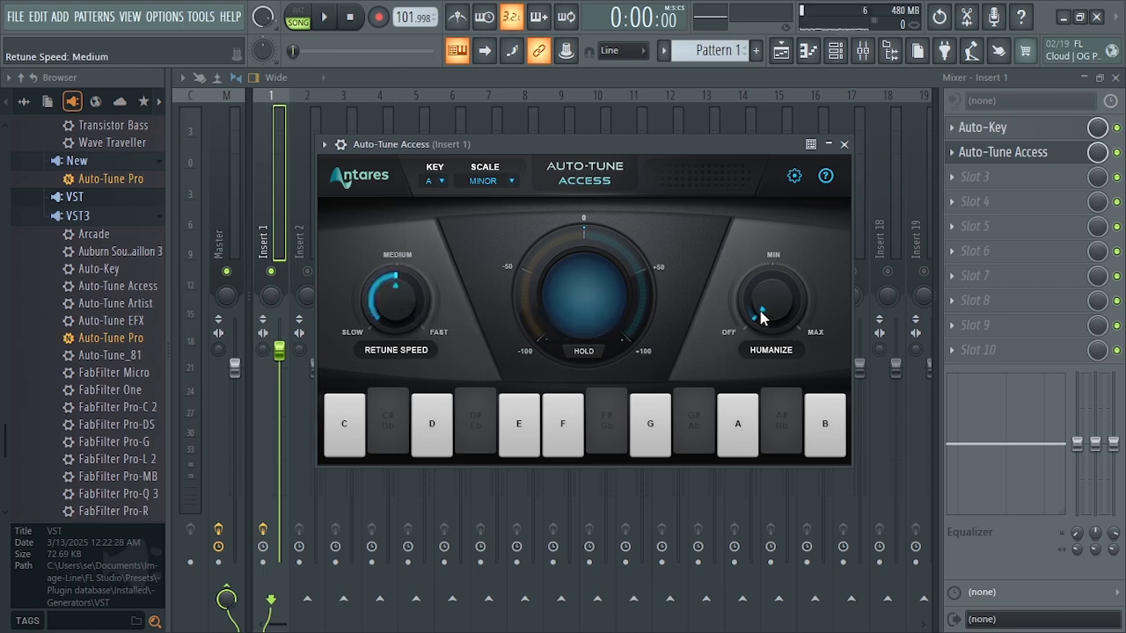
{"action": "left_click_drag", "start_coordinate": [773, 319], "coordinate": [739, 334]}
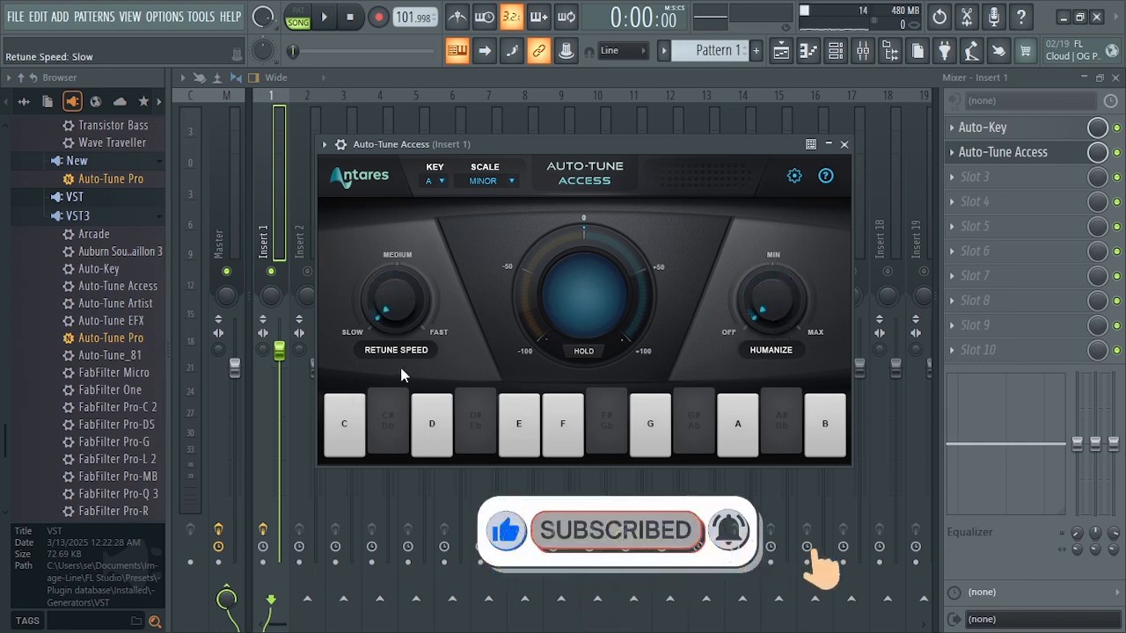
- Start playback and set Retune Speed to Fast and Humanize to Max in Auto-Tune Access
{"action": "key", "text": "space"}
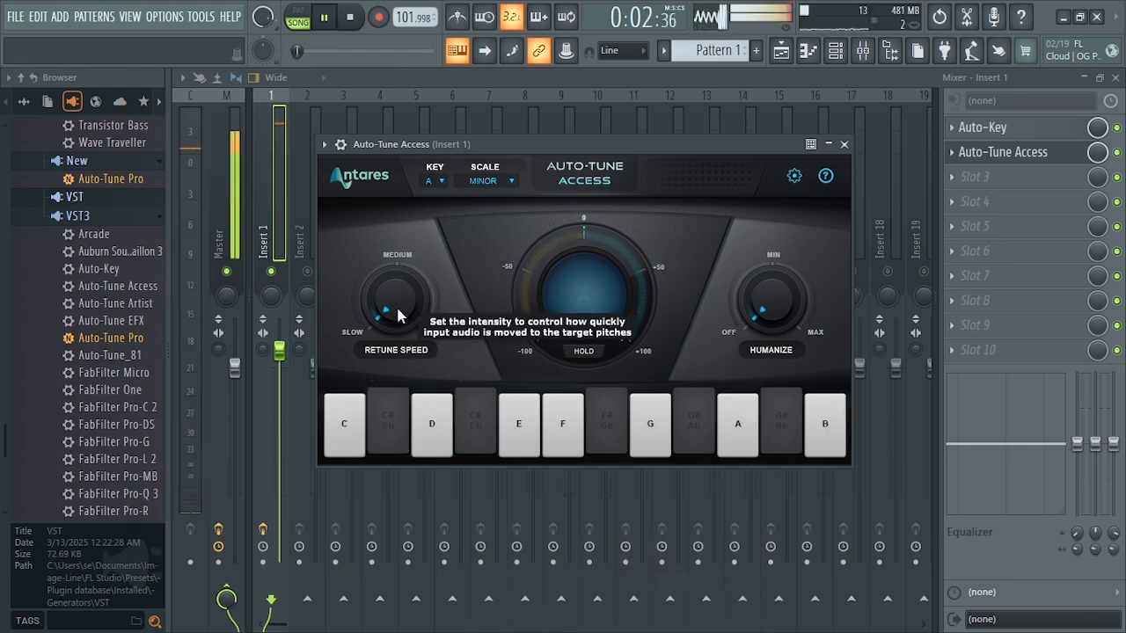
{"action": "scroll", "coordinate": [399, 317], "scroll_direction": "up", "scroll_amount": 10}
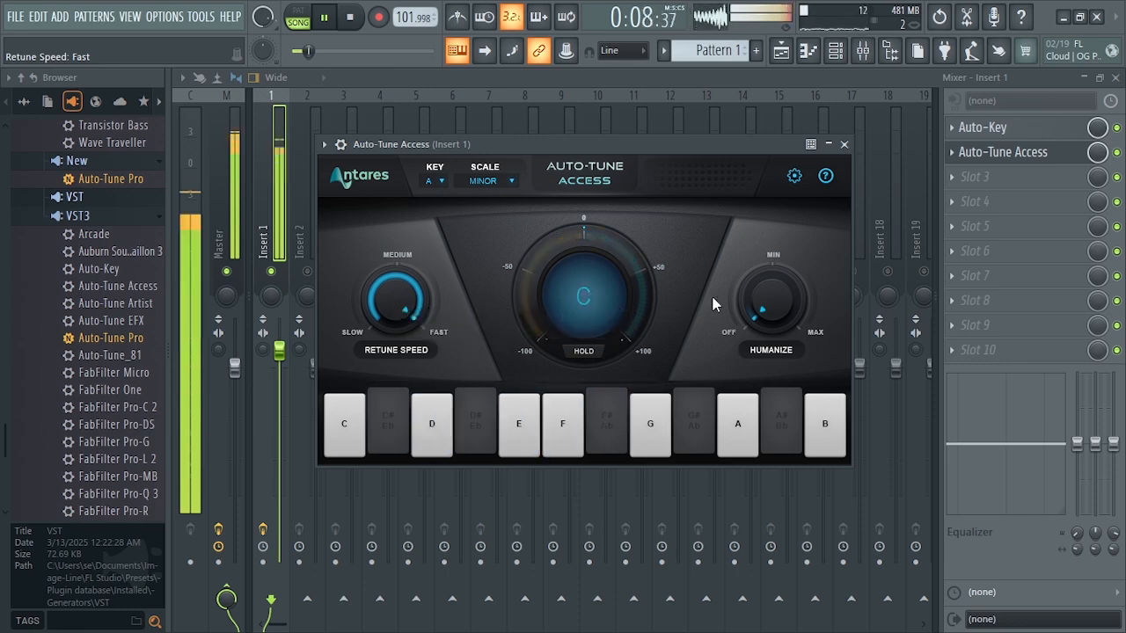
{"action": "scroll", "coordinate": [776, 318], "scroll_direction": "up", "scroll_amount": 10}
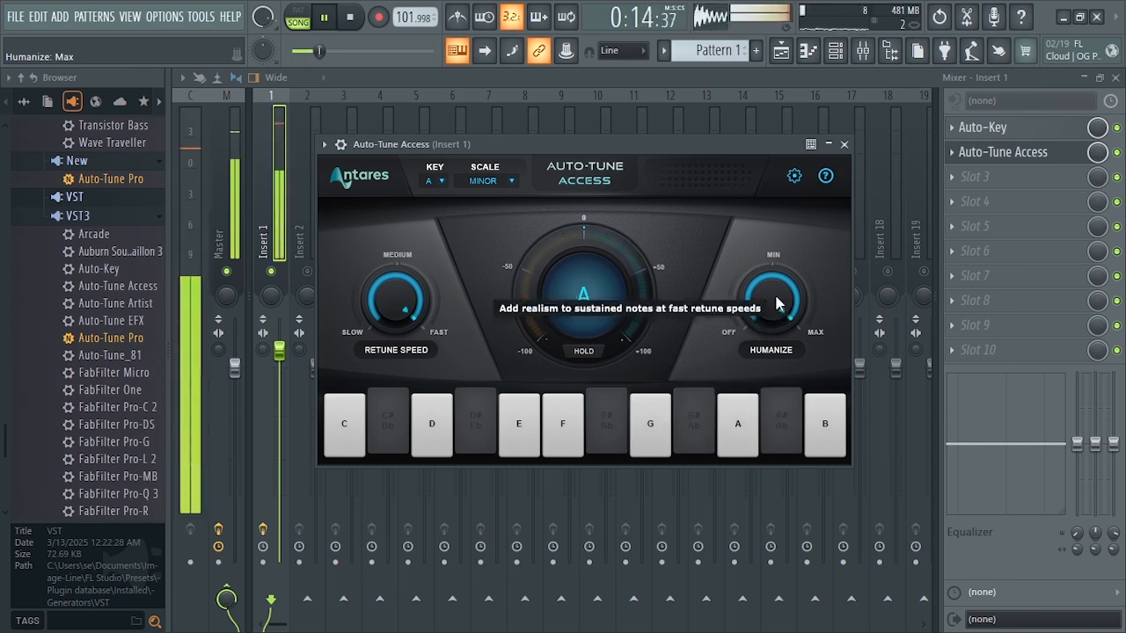
- Clear the mixer and Auto-Tune Access windows off the playlist clips, stop playback, and mute and unmute the LESPO BEAT and LESPO VOX tracks
{"action": "left_click", "coordinate": [1084, 80]}
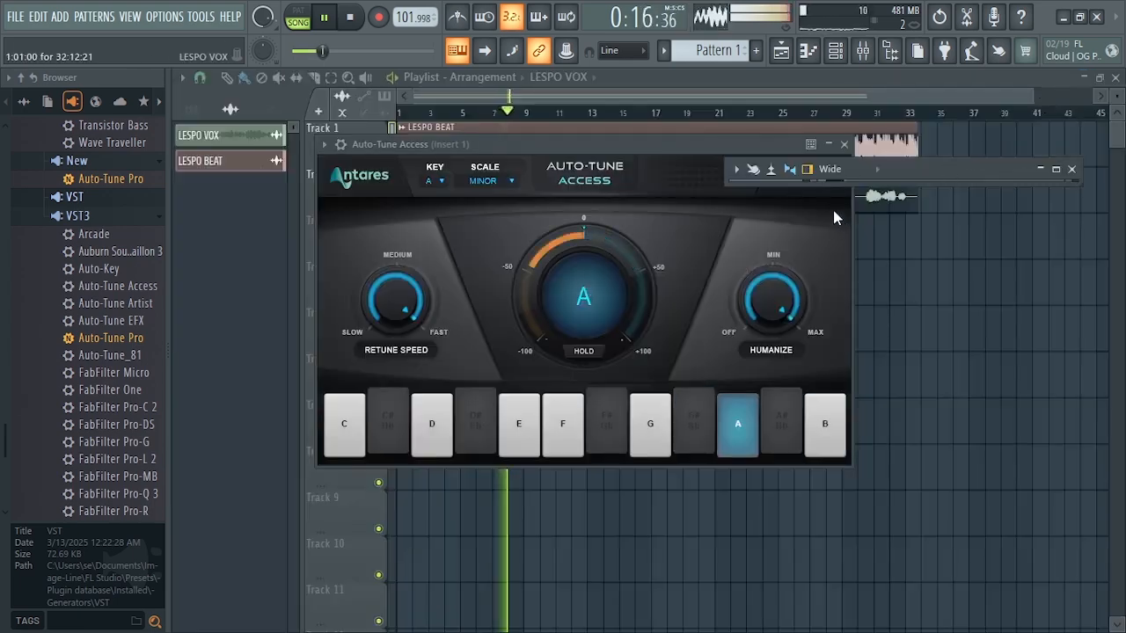
{"action": "left_click", "coordinate": [1071, 169]}
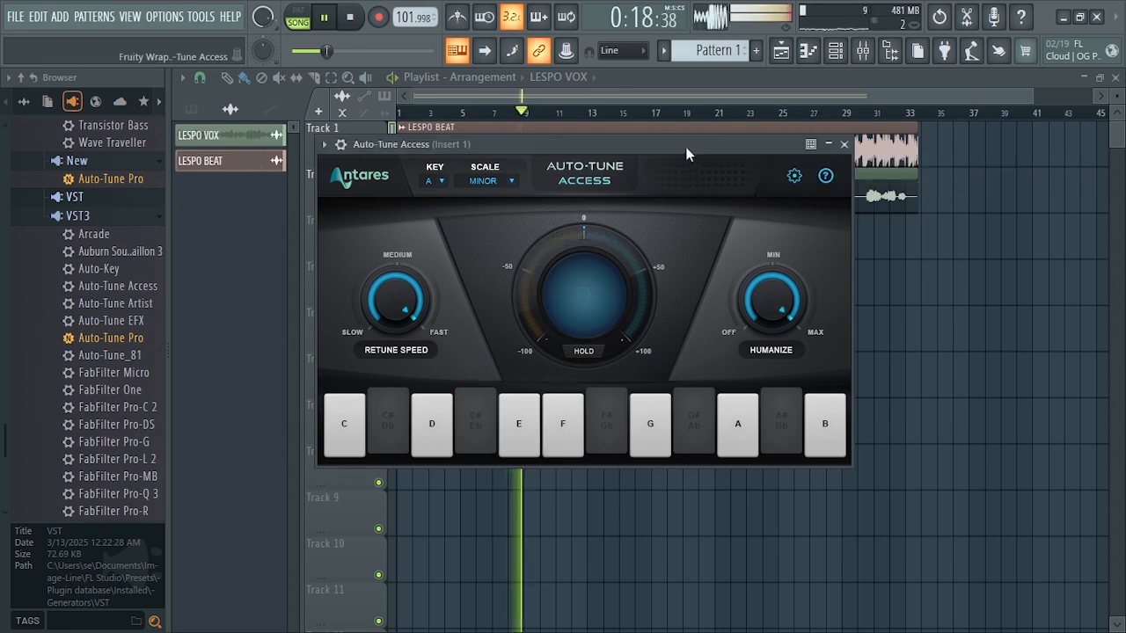
{"action": "left_click_drag", "start_coordinate": [686, 147], "coordinate": [744, 230]}
{"action": "key", "text": "space"}
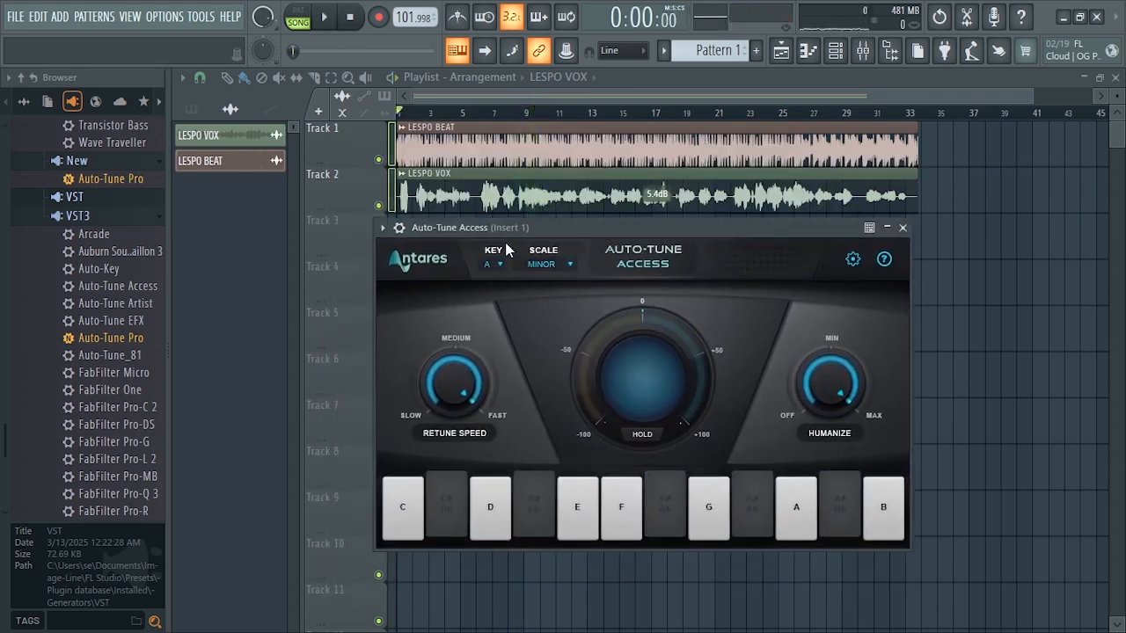
{"action": "left_click", "coordinate": [380, 161]}
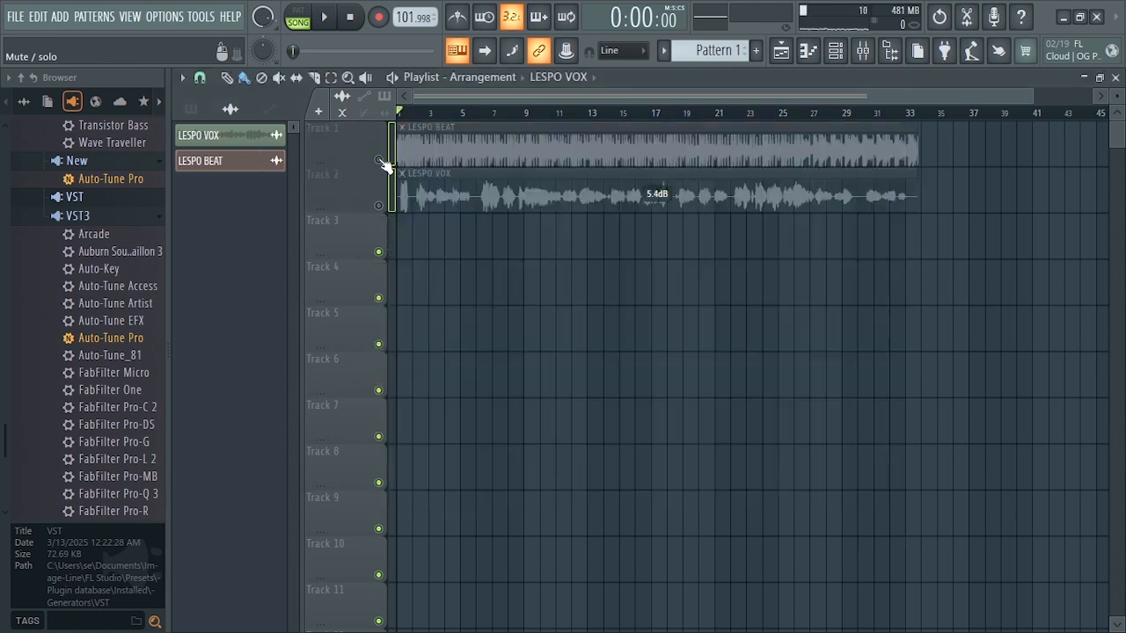
{"action": "left_click", "coordinate": [379, 161]}
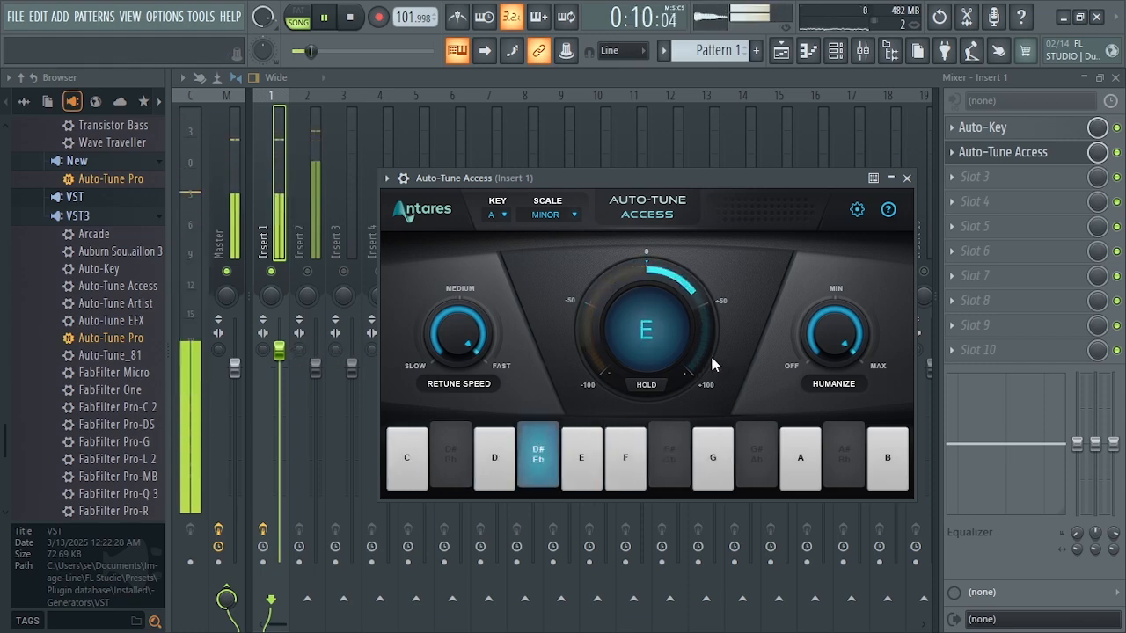
- Close the LESPO BEAT channel settings and move the mixer and Auto-Tune Access windows clear of the playlist clips
{"action": "left_click", "coordinate": [1087, 80]}
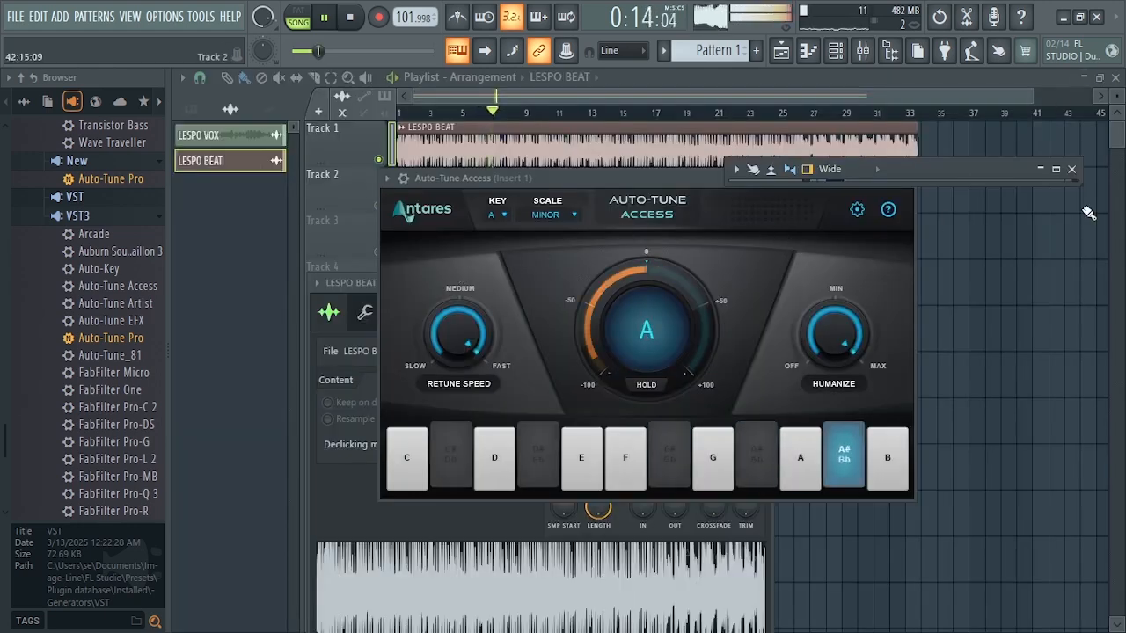
{"action": "left_click_drag", "start_coordinate": [915, 169], "coordinate": [878, 354]}
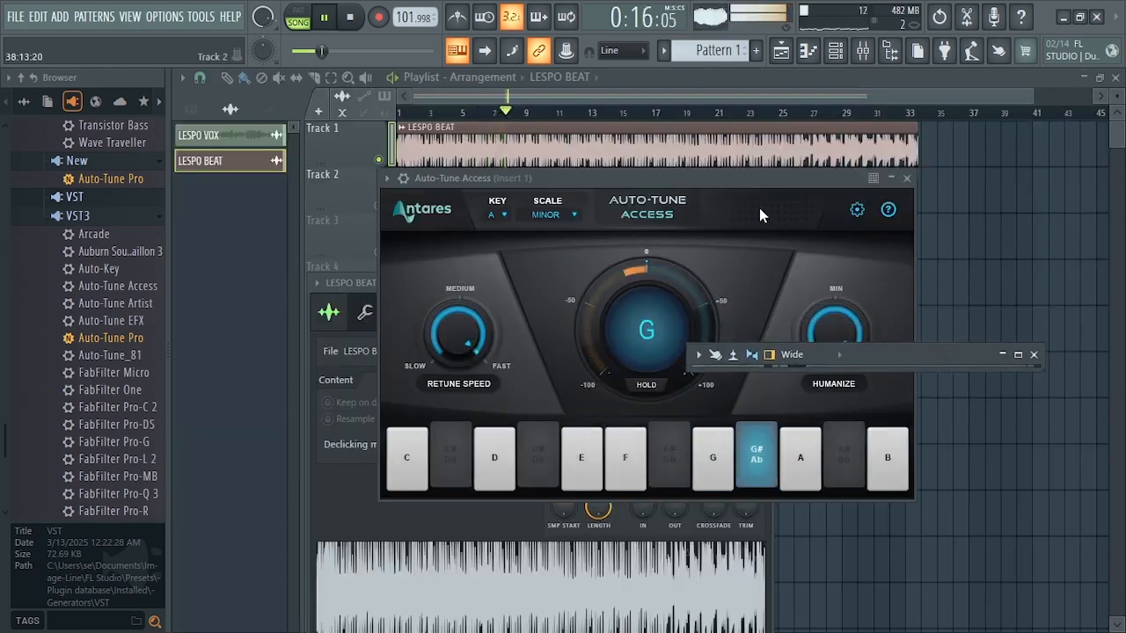
{"action": "left_click", "coordinate": [350, 283]}
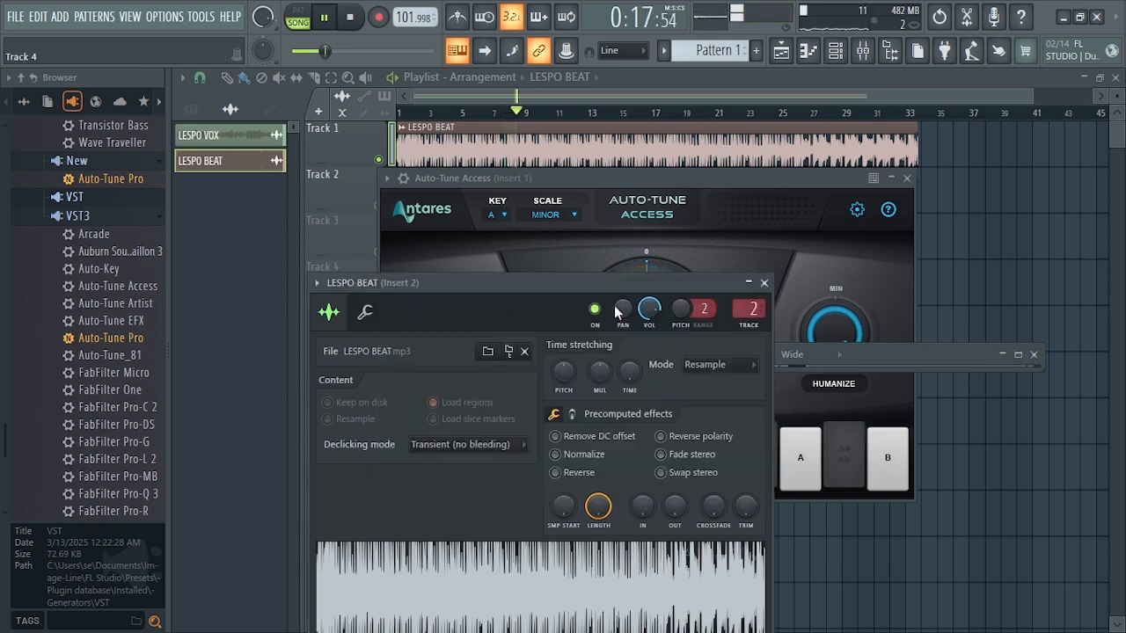
{"action": "left_click", "coordinate": [764, 283]}
{"action": "left_click_drag", "start_coordinate": [747, 180], "coordinate": [767, 237]}
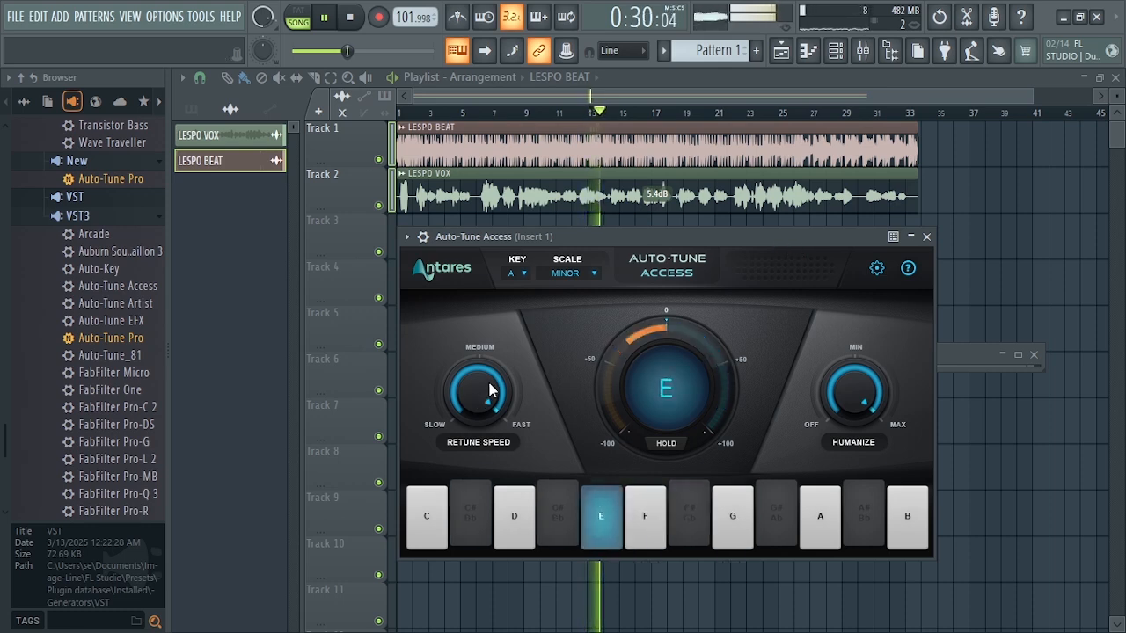
- Compare Medium and Slow retune speeds and Humanize Off during playback, then restore Retune Speed to Fast and Humanize to Max
{"action": "left_click_drag", "start_coordinate": [490, 391], "coordinate": [486, 380]}
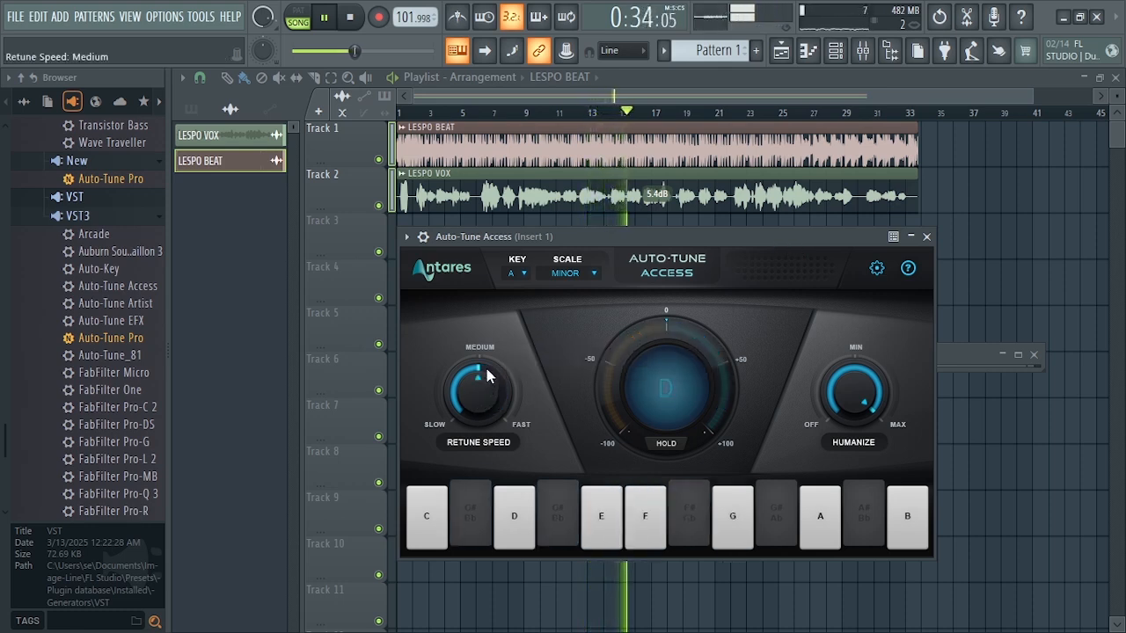
{"action": "left_click_drag", "start_coordinate": [485, 377], "coordinate": [472, 396]}
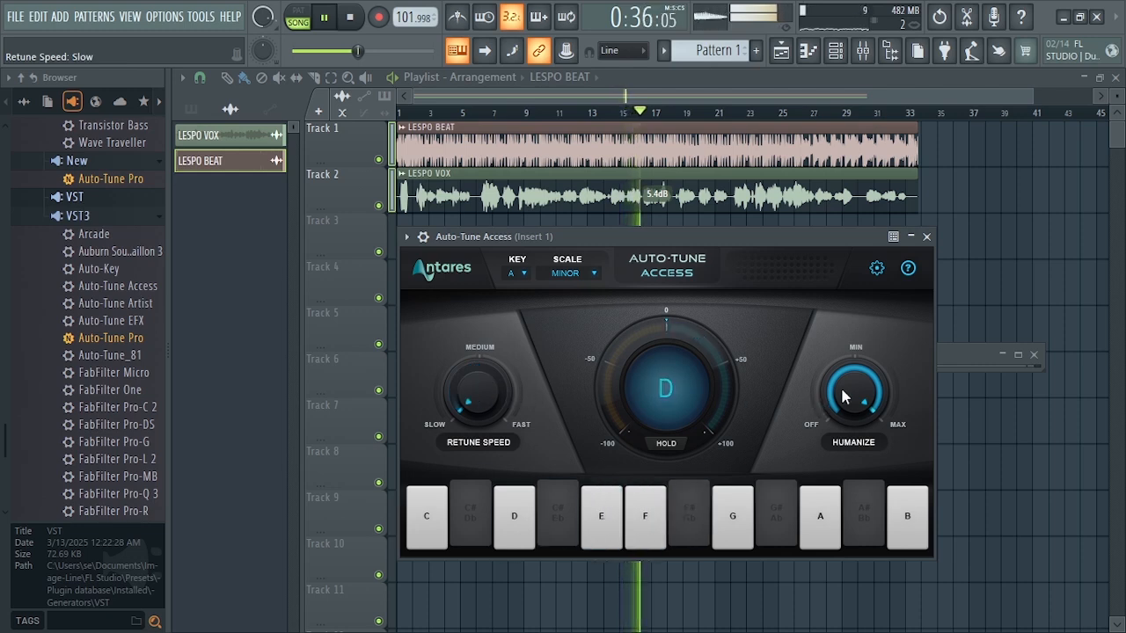
{"action": "left_click_drag", "start_coordinate": [854, 394], "coordinate": [850, 492]}
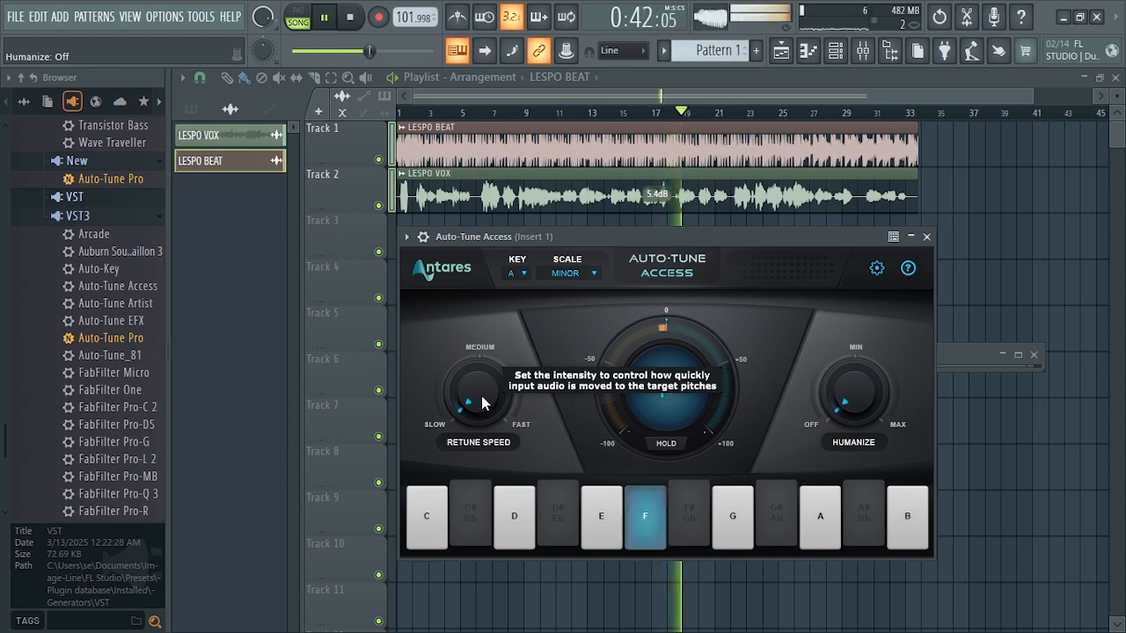
{"action": "left_click_drag", "start_coordinate": [481, 403], "coordinate": [525, 415]}
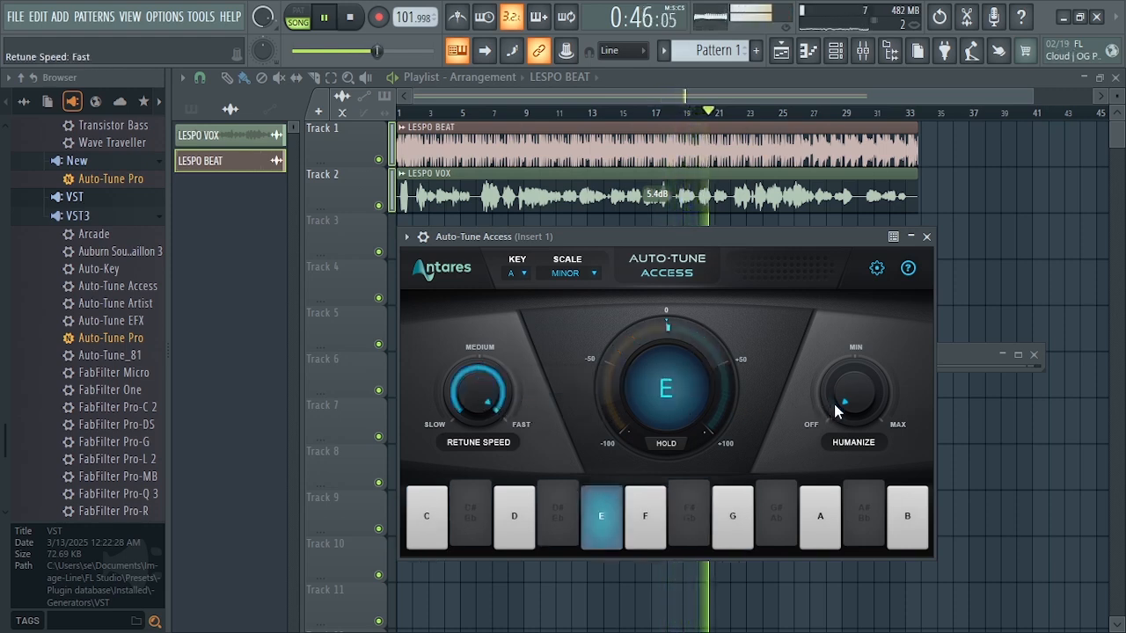
{"action": "left_click_drag", "start_coordinate": [843, 407], "coordinate": [850, 322]}
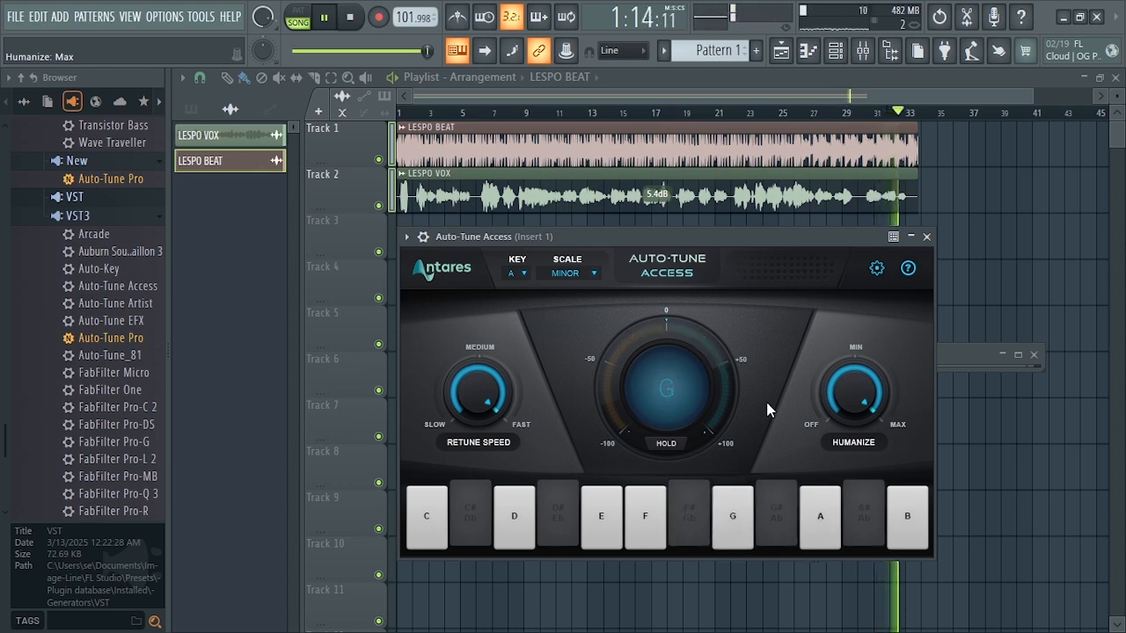
{"action": "key", "text": "space"}
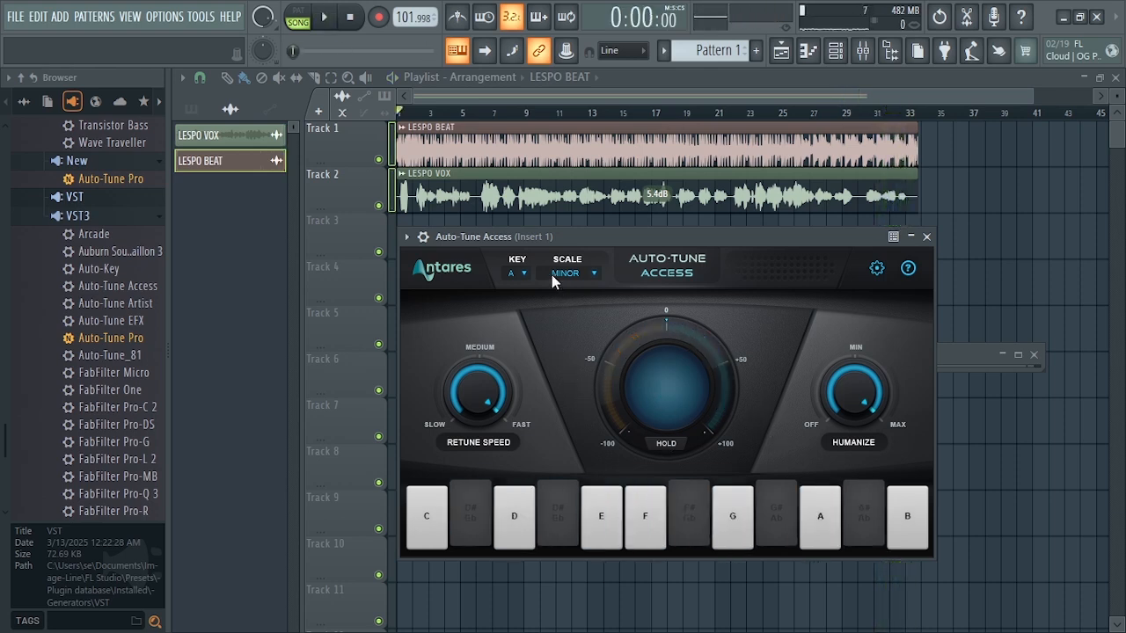
- Set Auto-Tune Access to the key of C and the Major scale
{"action": "left_click", "coordinate": [523, 274]}
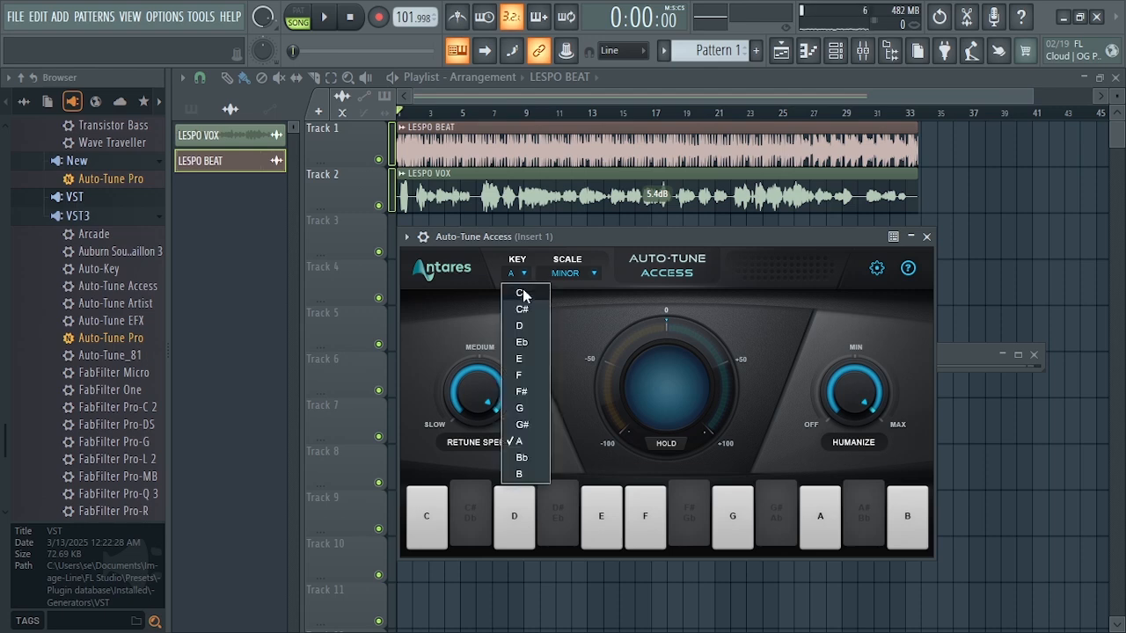
{"action": "left_click", "coordinate": [523, 288]}
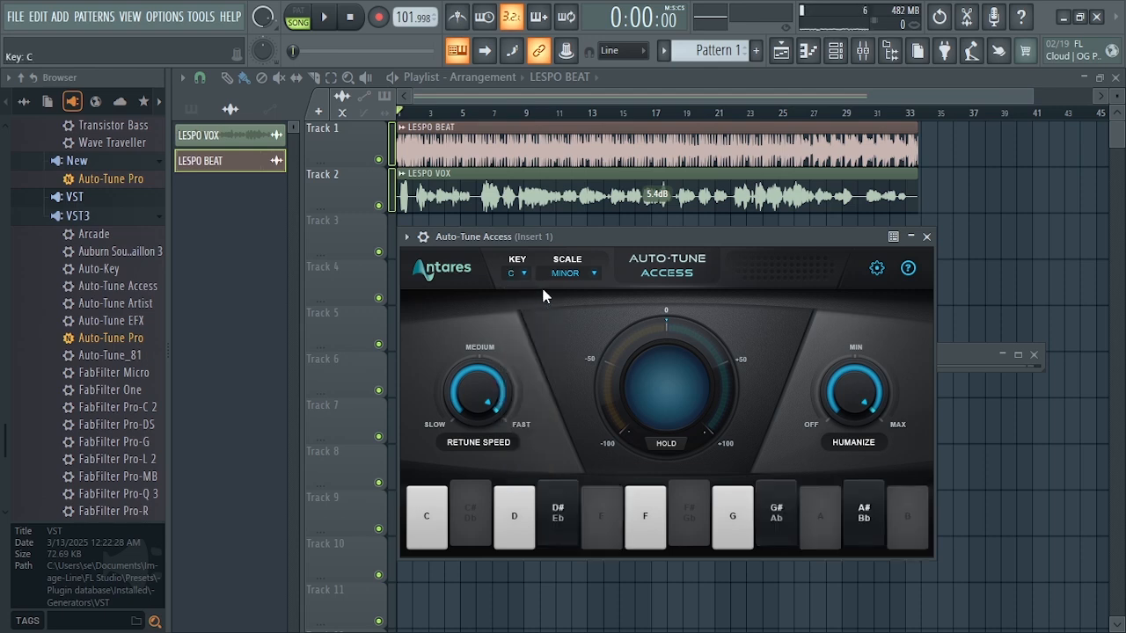
{"action": "left_click", "coordinate": [577, 276]}
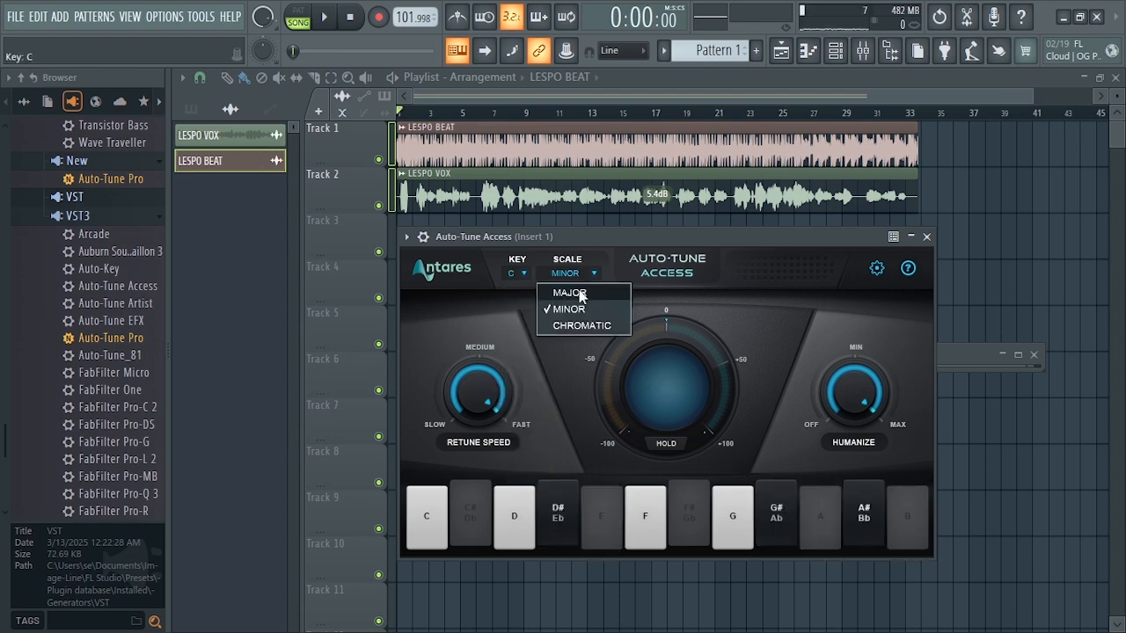
{"action": "left_click", "coordinate": [570, 294]}
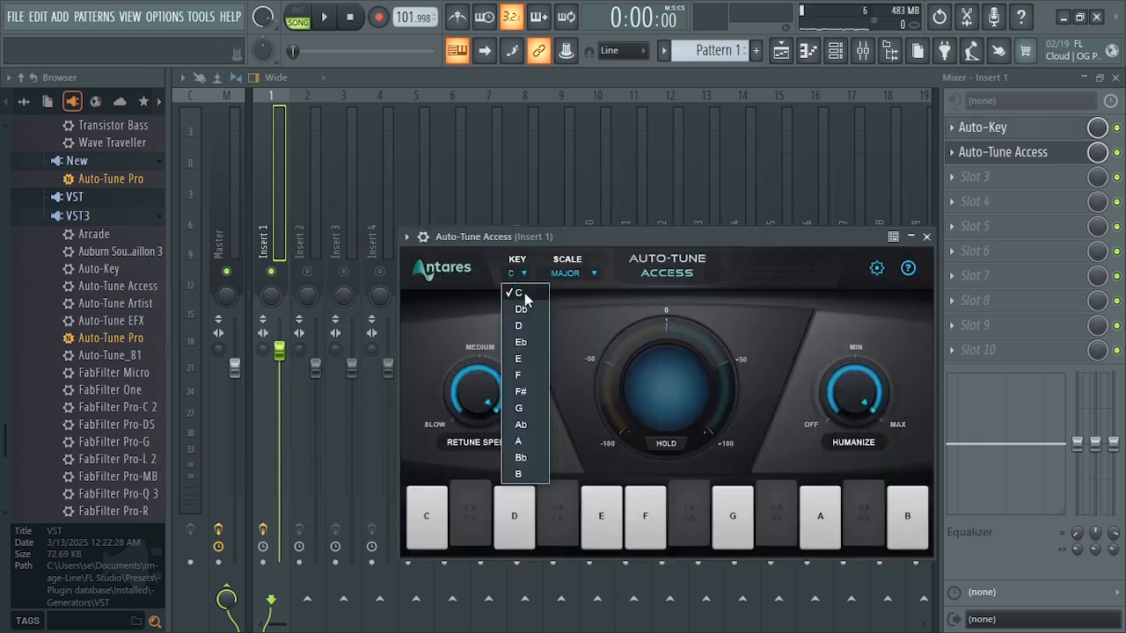
{"action": "left_click", "coordinate": [584, 289]}
{"action": "left_click", "coordinate": [587, 272]}
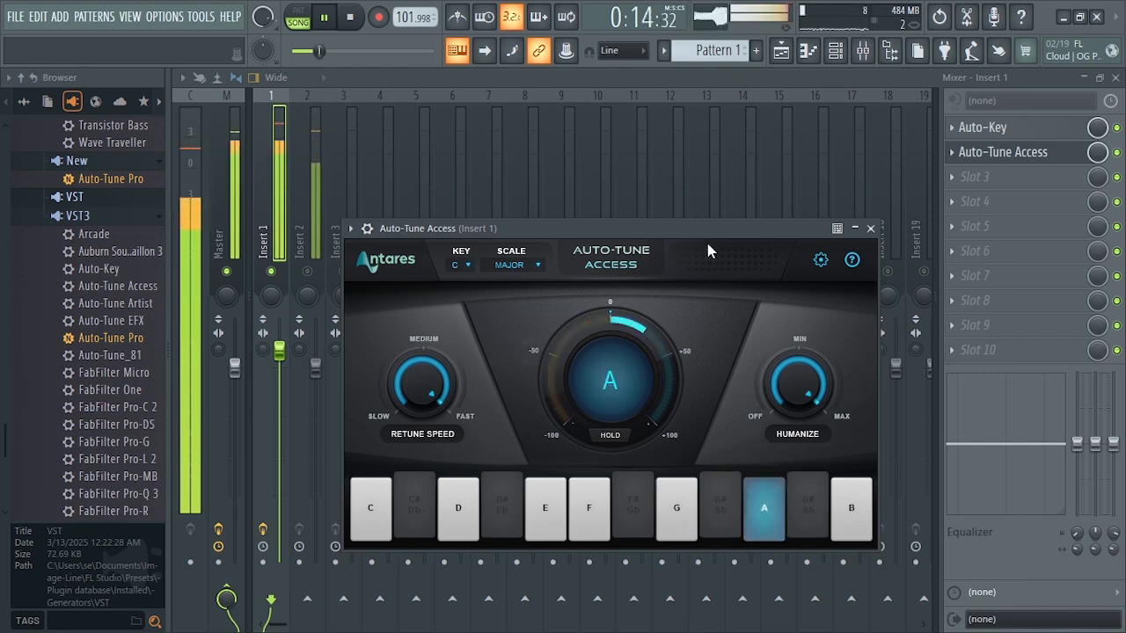
- Stop the playback, unmute Insert 2 in the mixer, and reopen Auto-Tune Access on Insert 1
{"action": "left_click_drag", "start_coordinate": [665, 231], "coordinate": [700, 179]}
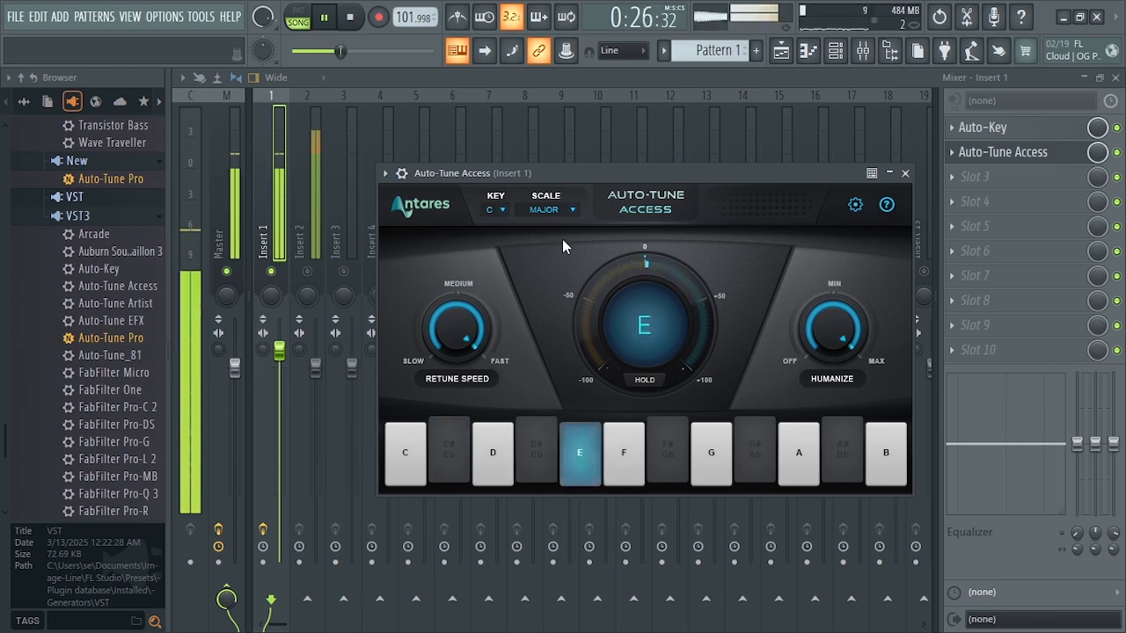
{"action": "key", "text": "space"}
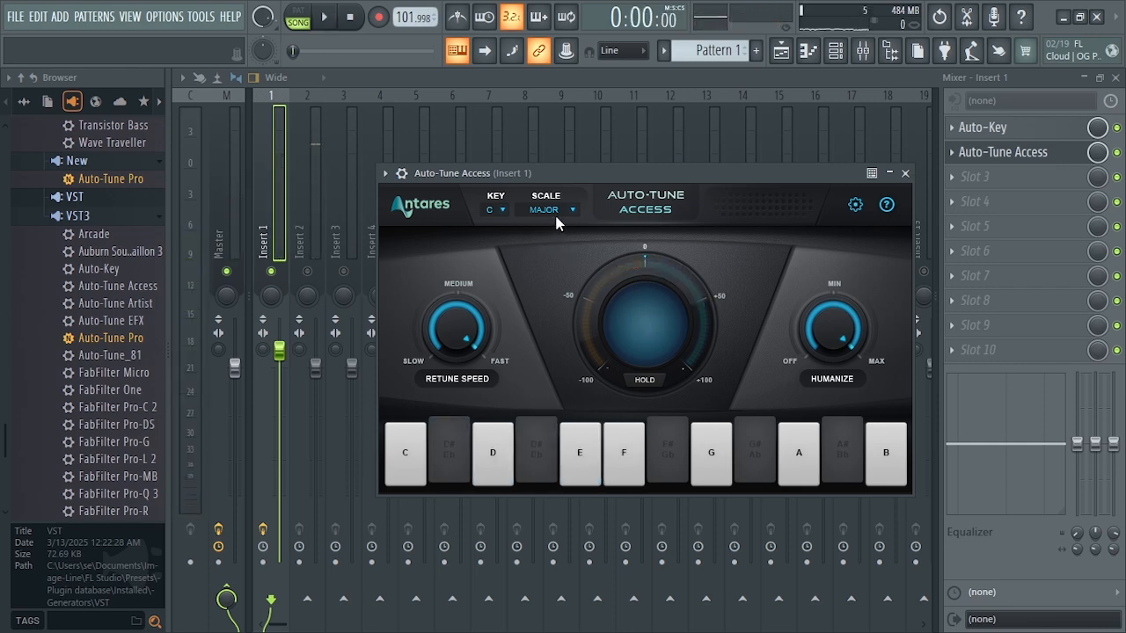
{"action": "left_click", "coordinate": [308, 273]}
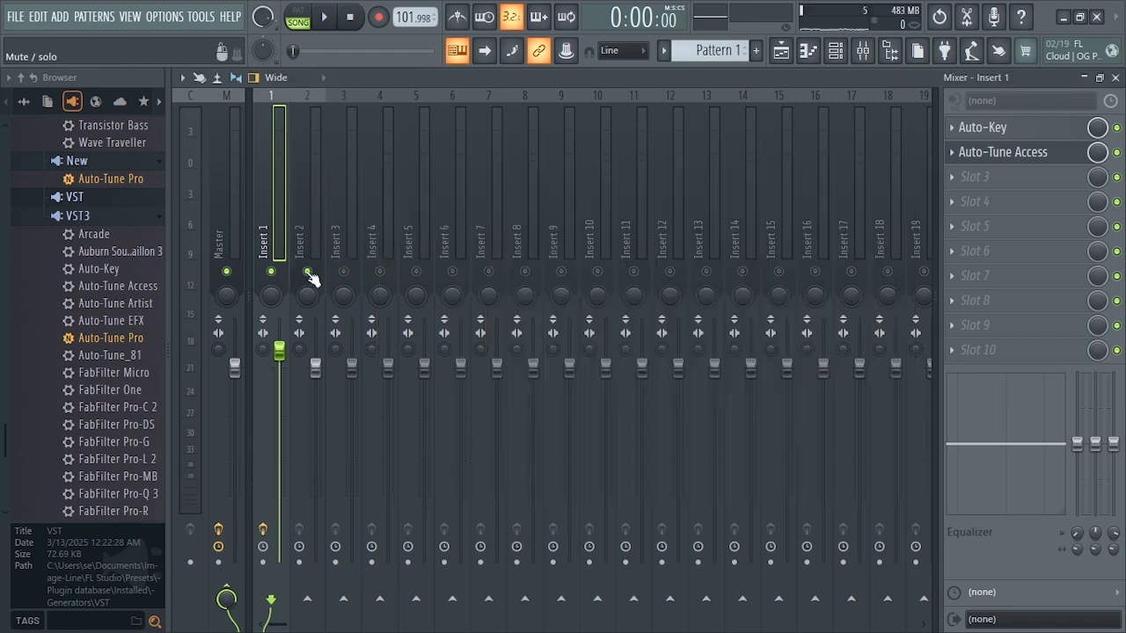
{"action": "left_click", "coordinate": [958, 157]}
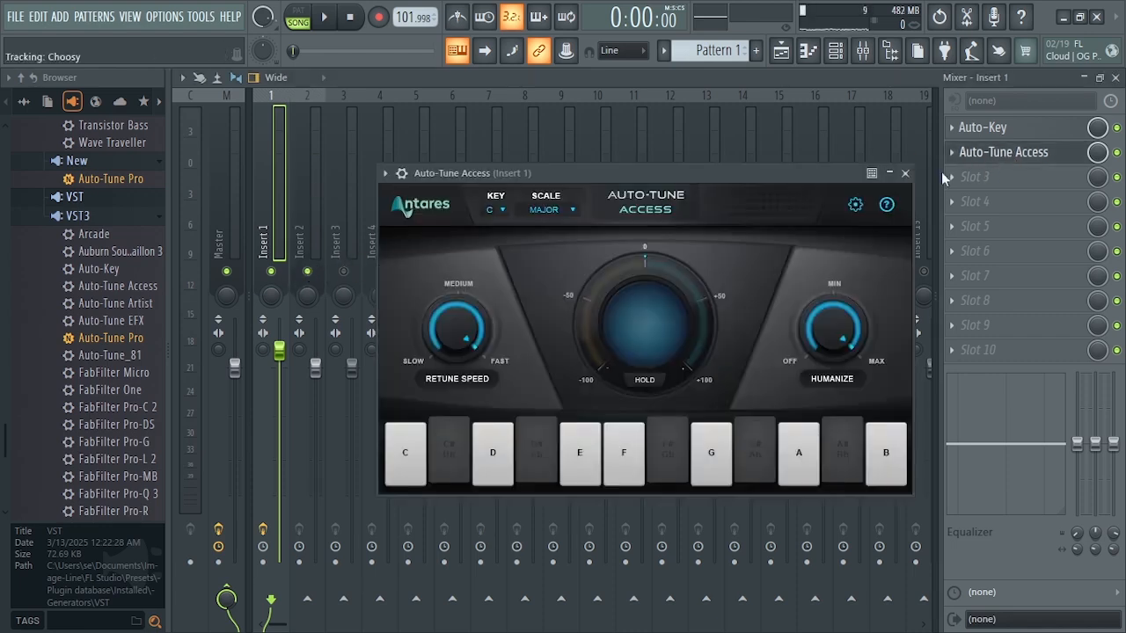
- Start song playback and close the Auto-Tune Access and mixer windows to listen with the playlist in view
{"action": "key", "text": "space"}
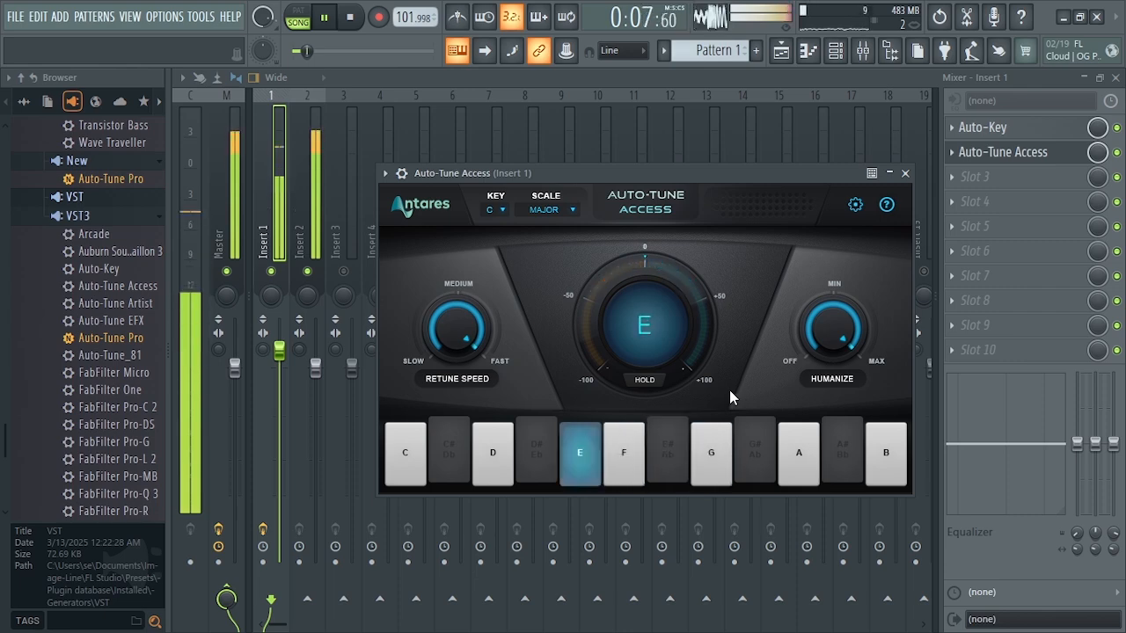
{"action": "left_click", "coordinate": [1085, 78]}
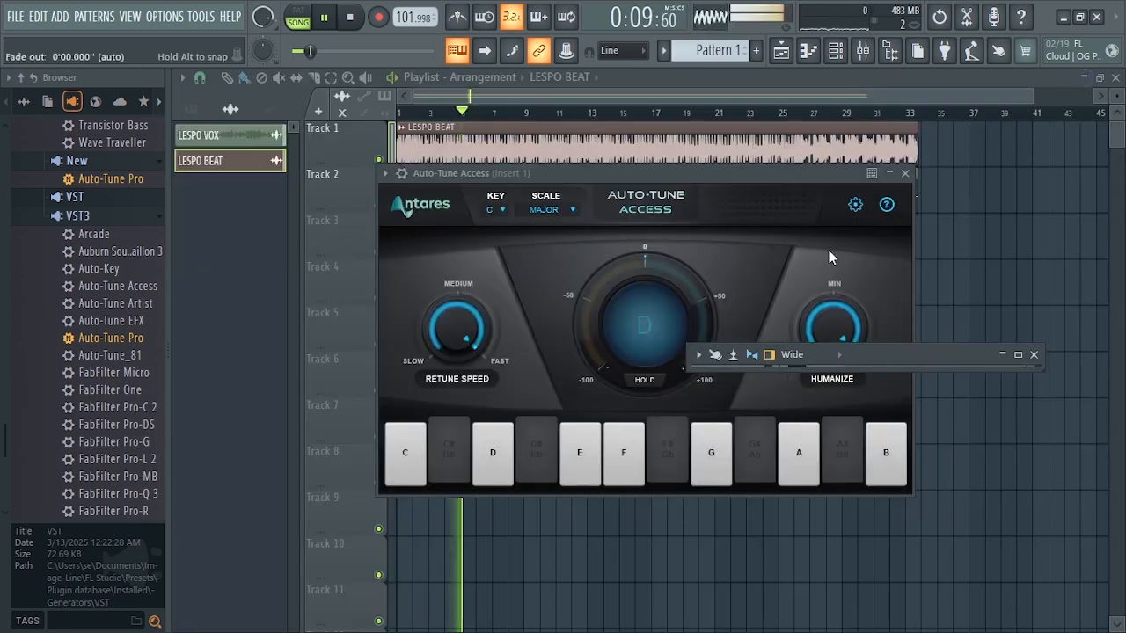
{"action": "left_click", "coordinate": [905, 175]}
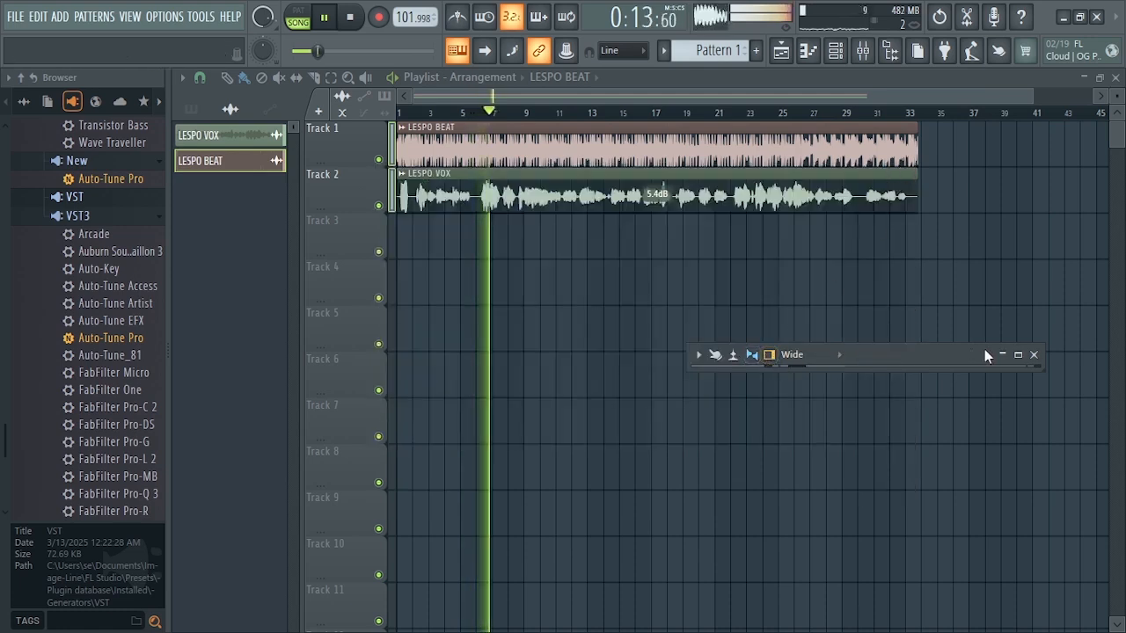
{"action": "left_click", "coordinate": [1035, 356]}
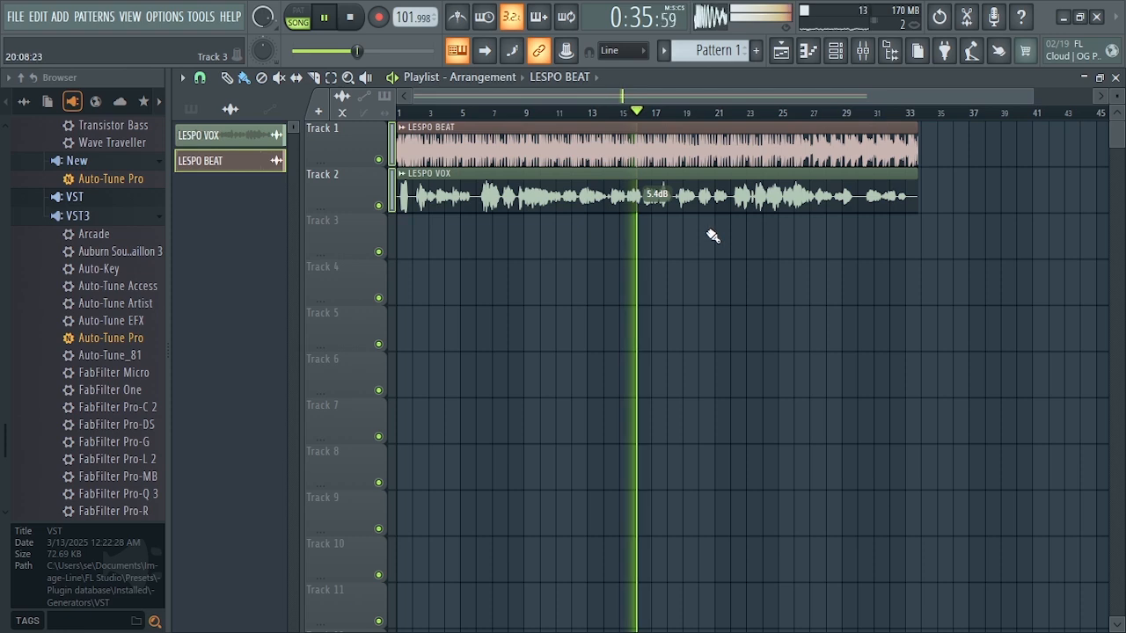
- Reopen the mixer at full size during playback and raise the Insert 1 volume fader slightly
{"action": "left_click", "coordinate": [865, 55]}
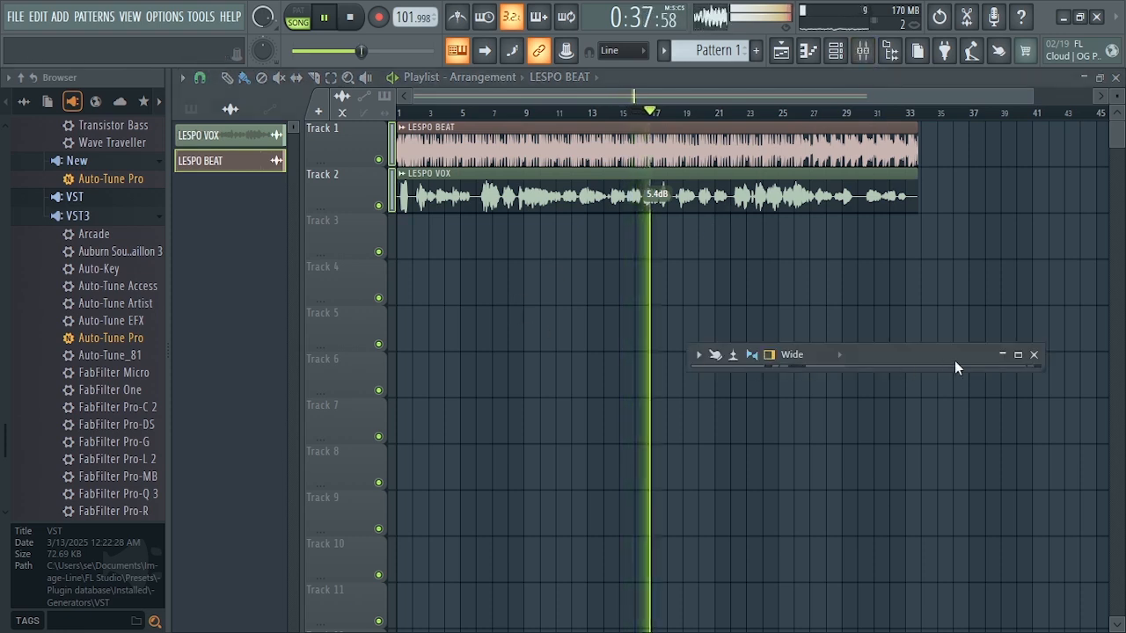
{"action": "left_click", "coordinate": [1020, 355]}
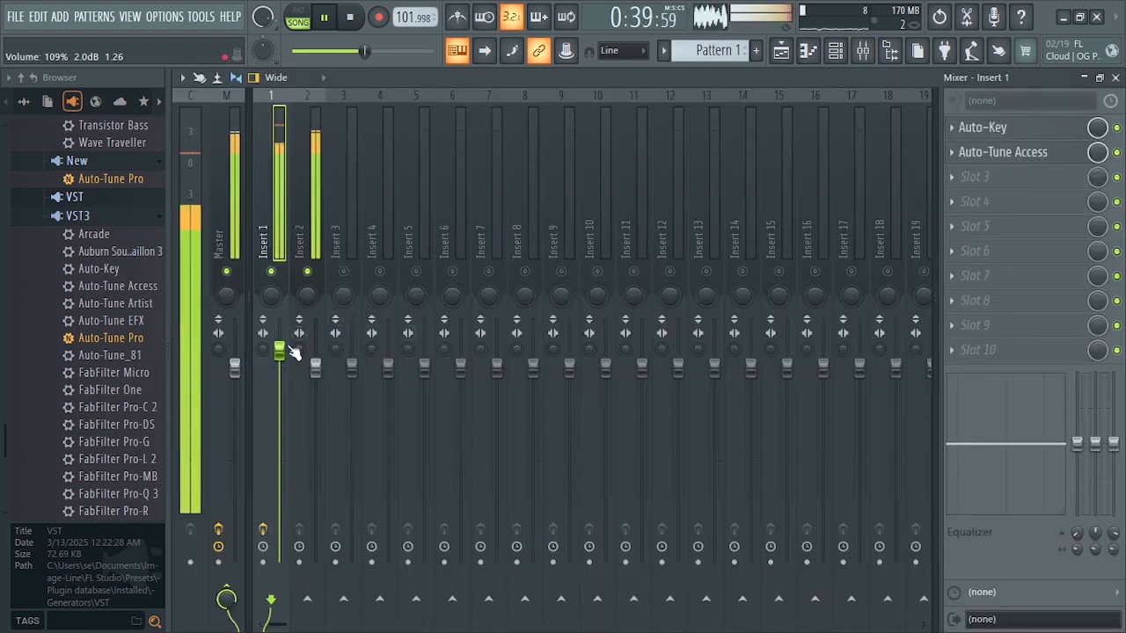
{"action": "left_click_drag", "start_coordinate": [279, 350], "coordinate": [279, 349]}
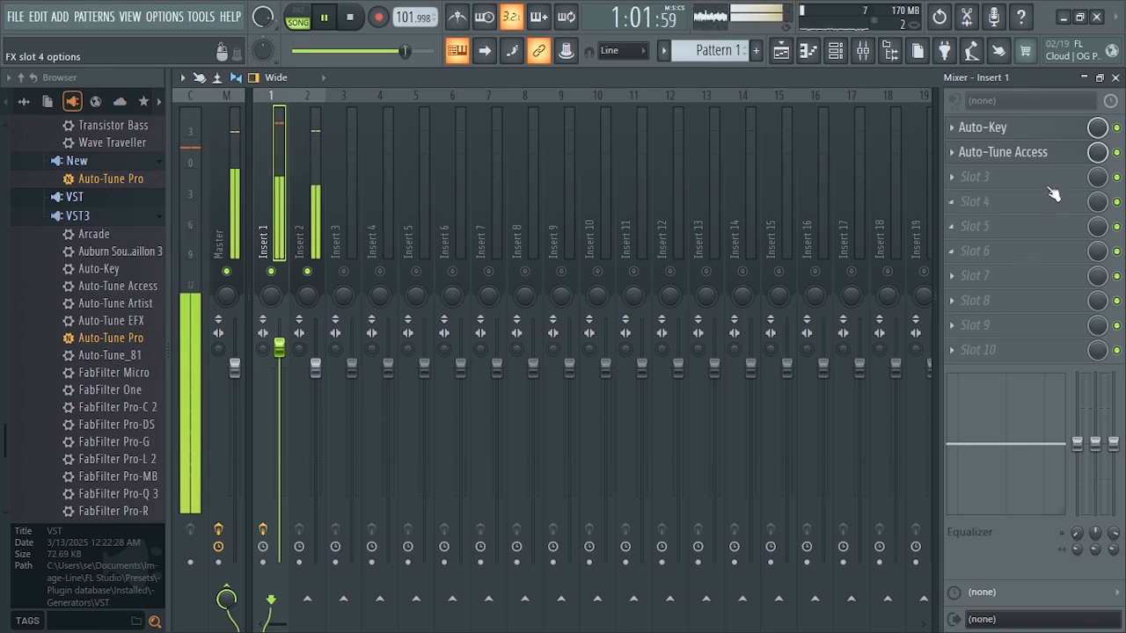
- Collapse the mixer, move it within the playlist area, and stop the song playback near the end of the clips
{"action": "left_click", "coordinate": [1086, 79]}
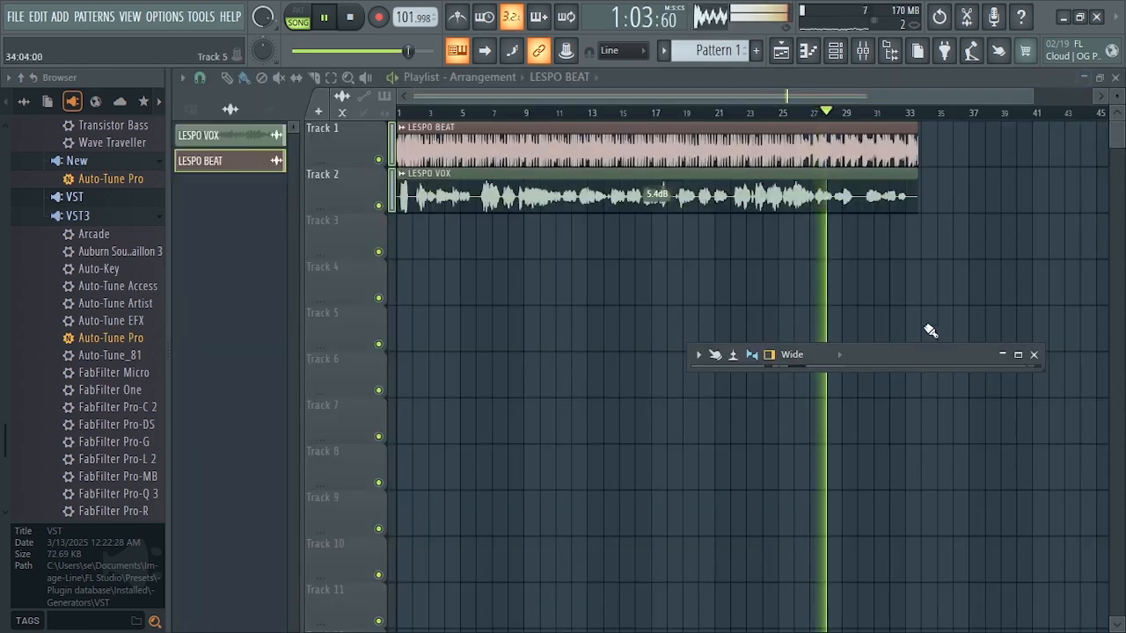
{"action": "left_click_drag", "start_coordinate": [913, 353], "coordinate": [795, 314]}
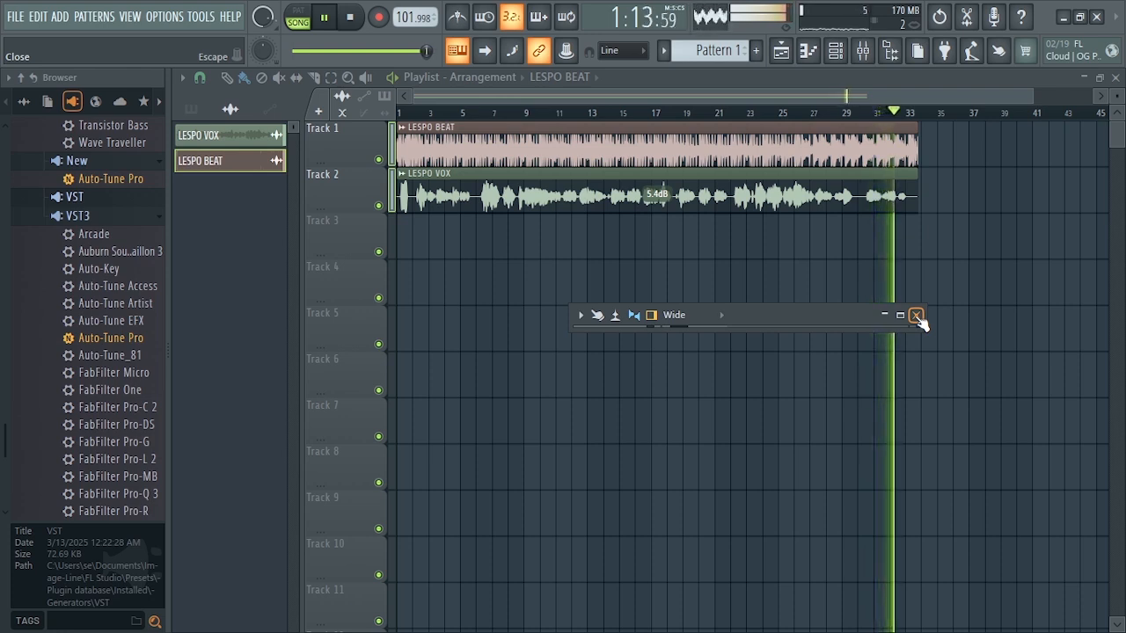
{"action": "key", "text": "space"}
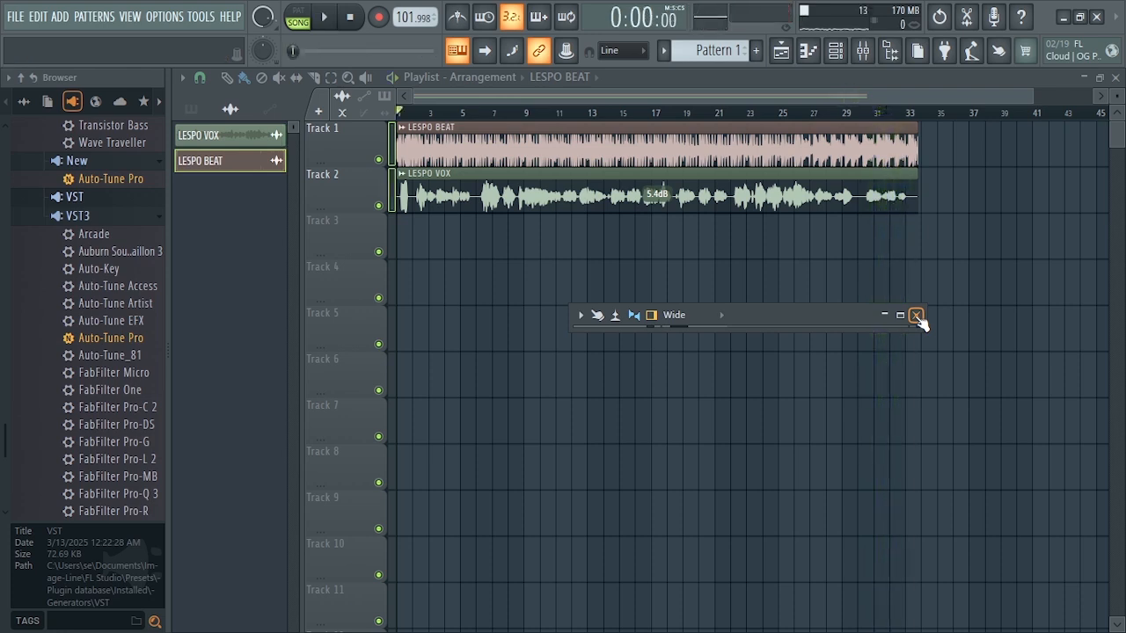